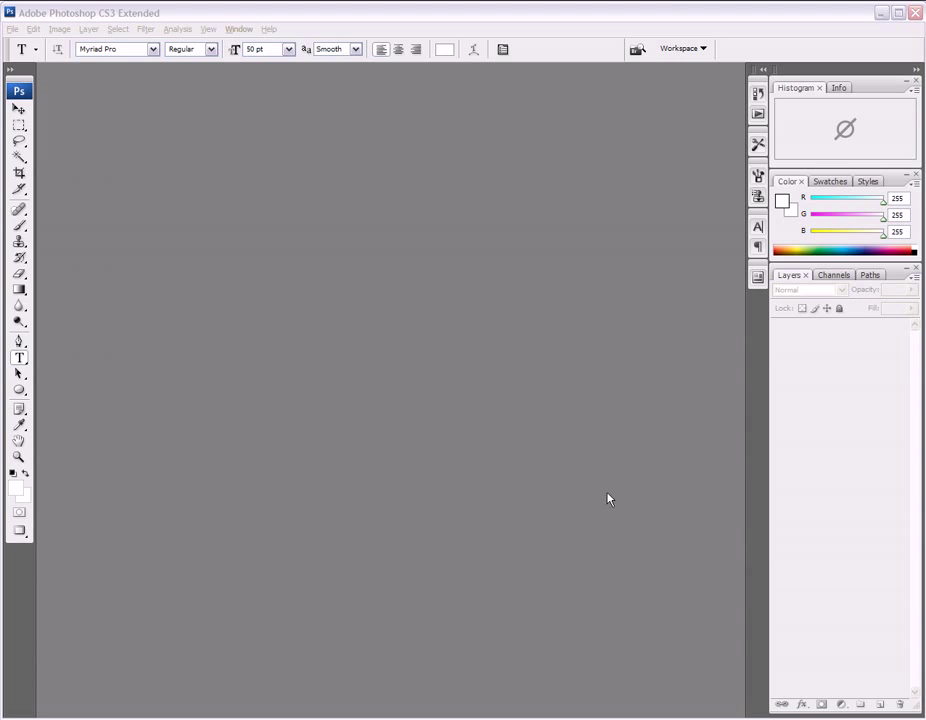
Step: Detach the Histogram and Info palettes from the dock as two separate floating palettes
left_click(562, 463)
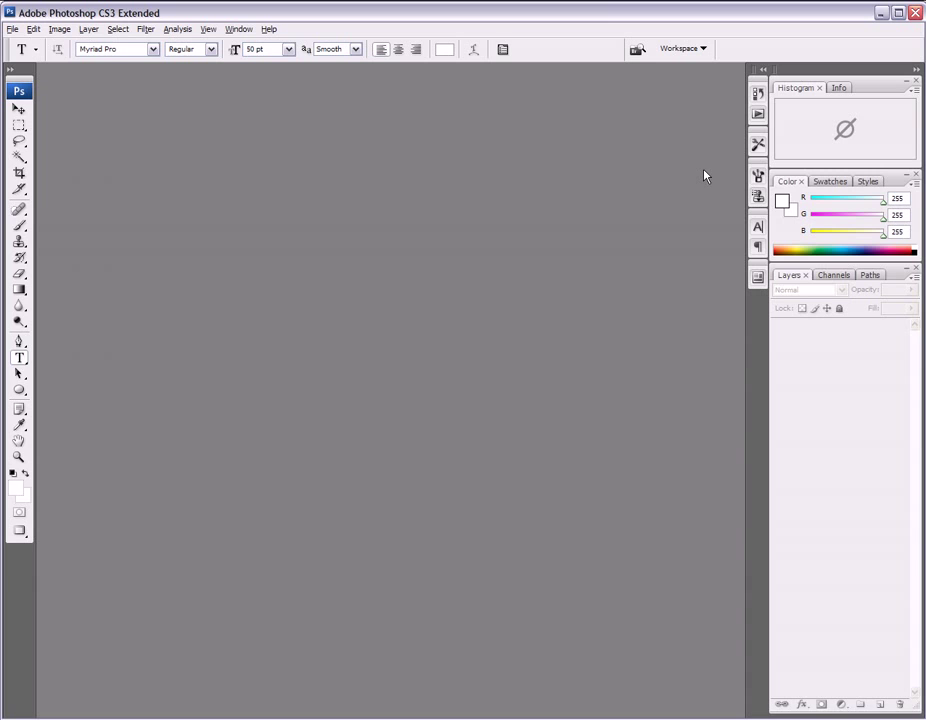
key("Return")
left_click(799, 90)
left_click_drag(800, 91, 540, 112)
left_click_drag(799, 91, 470, 253)
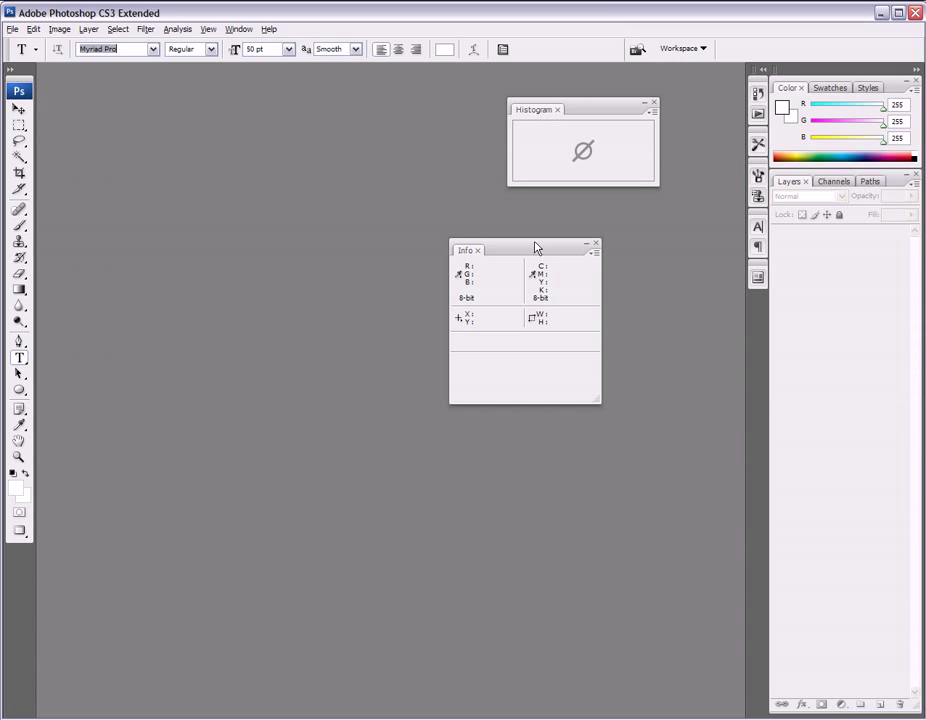
Step: Group the Color palette with Layers, Channels and Paths, and combine Histogram with Swatches and Styles in a floating group
left_click(785, 88)
left_click_drag(797, 113, 806, 185)
left_click(801, 253)
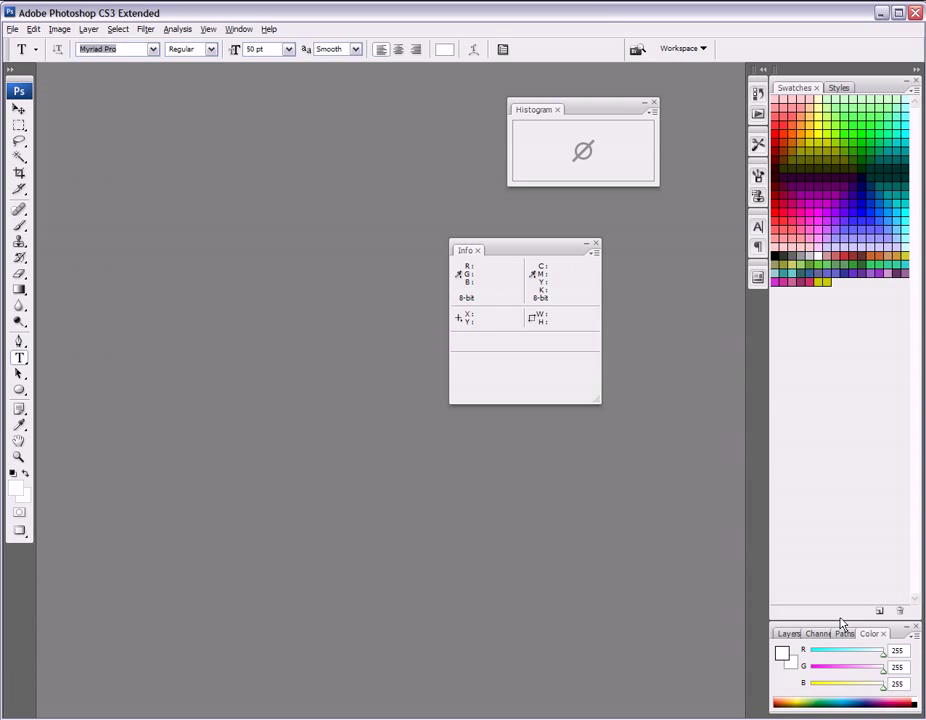
left_click_drag(616, 107, 773, 321)
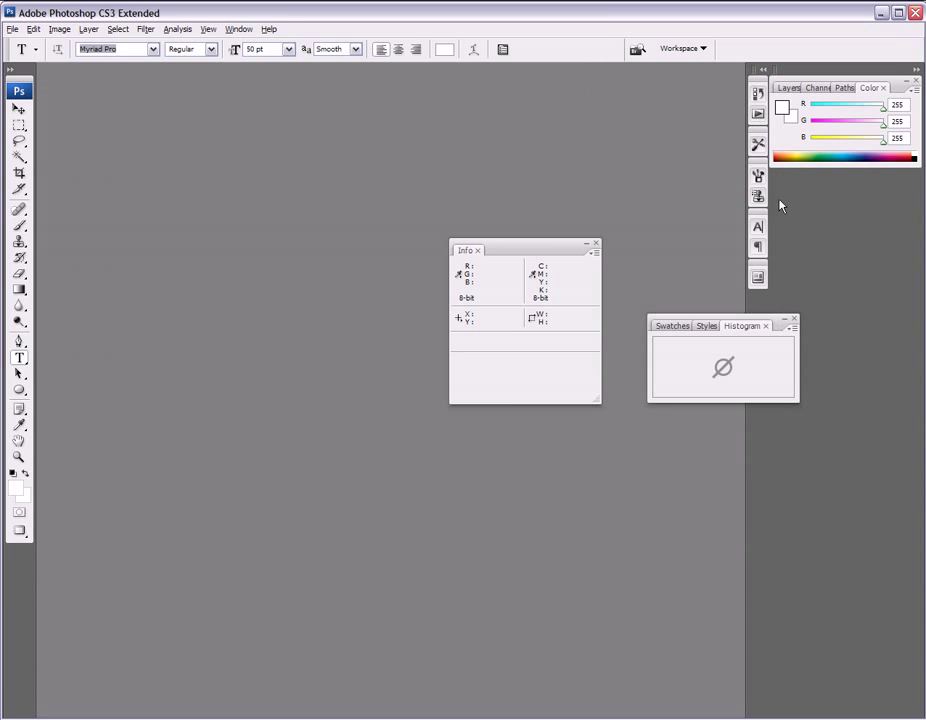
Step: Expand the icon dock and collapse it again, and collapse the main palette dock to icons and re-expand it
left_click(764, 71)
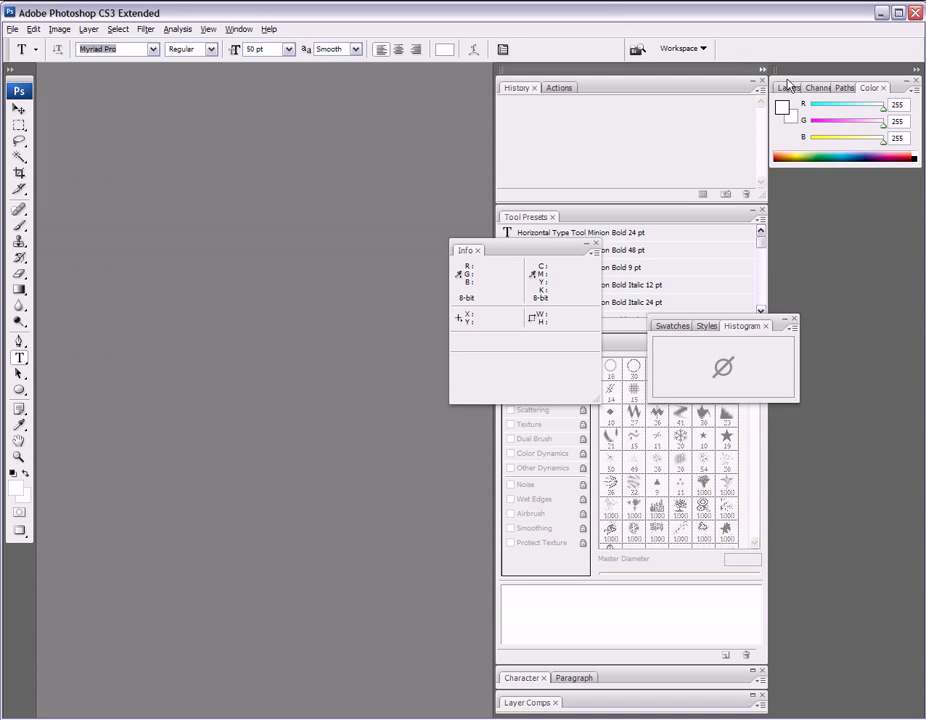
left_click(762, 71)
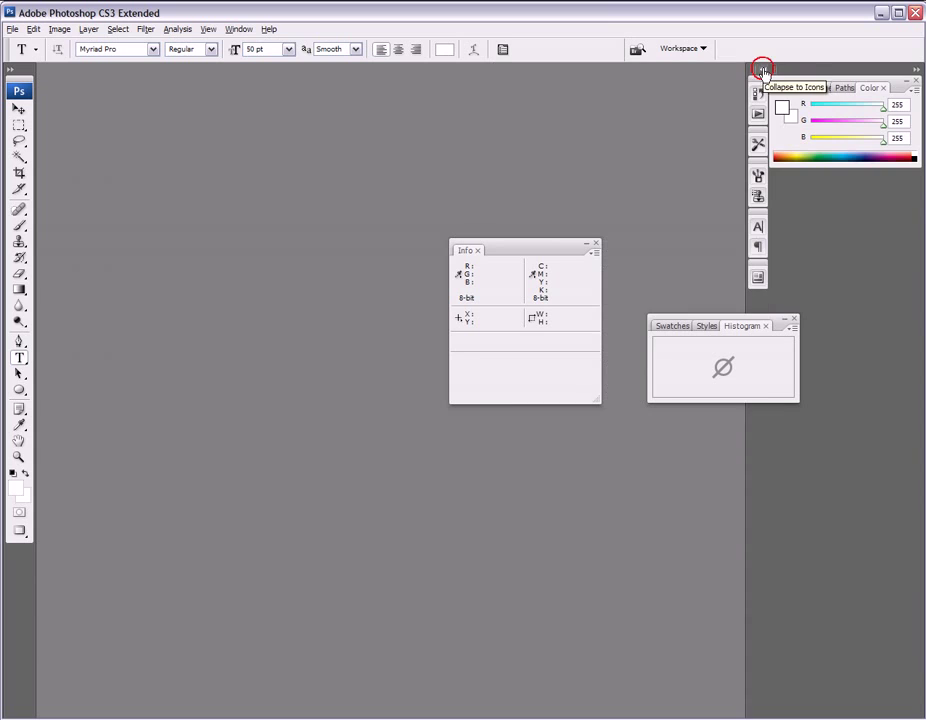
left_click(917, 71)
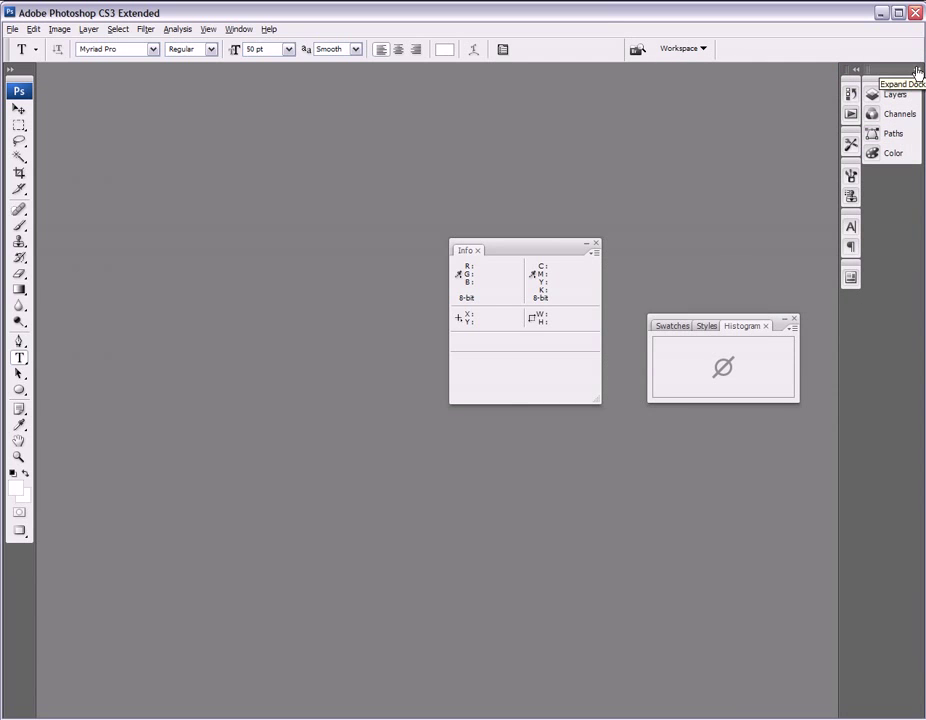
left_click(917, 71)
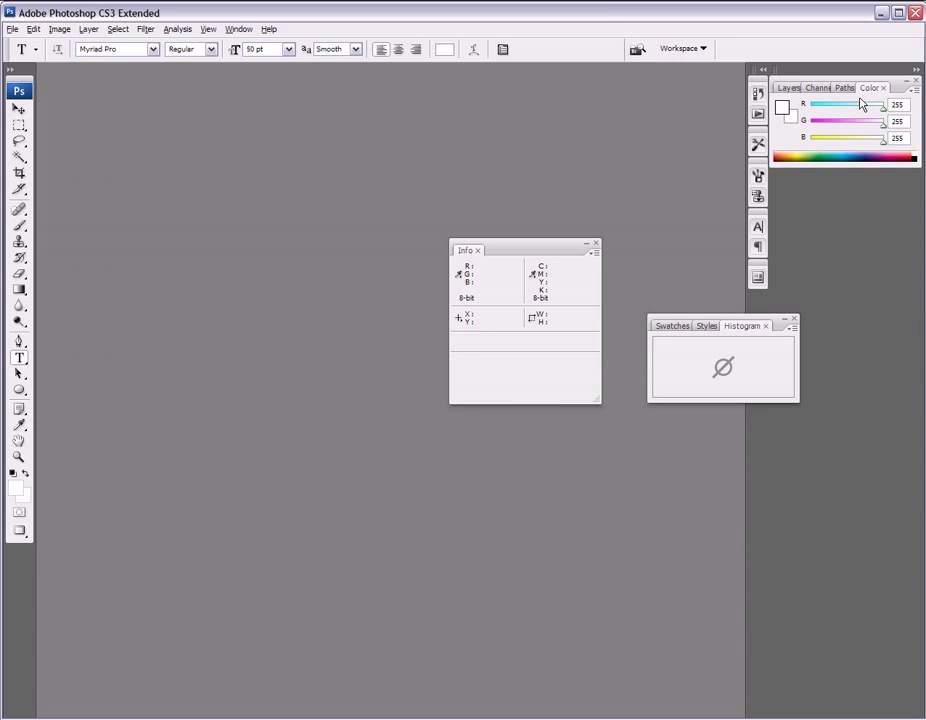
Step: Close all floating and docked palettes, leaving only the toolbox and the options bar
left_click(595, 245)
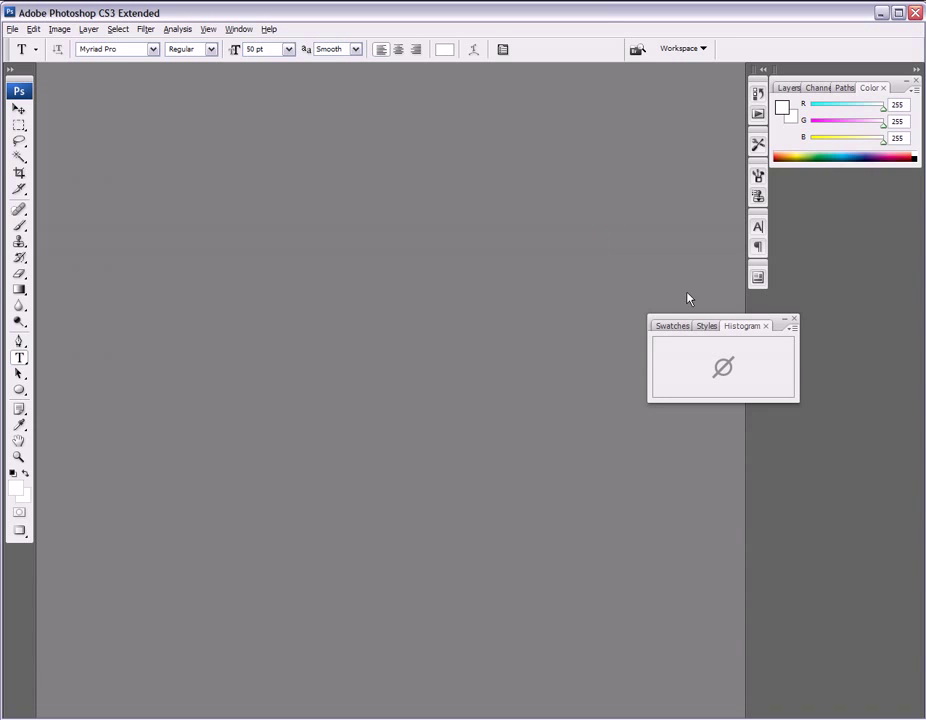
left_click(795, 322)
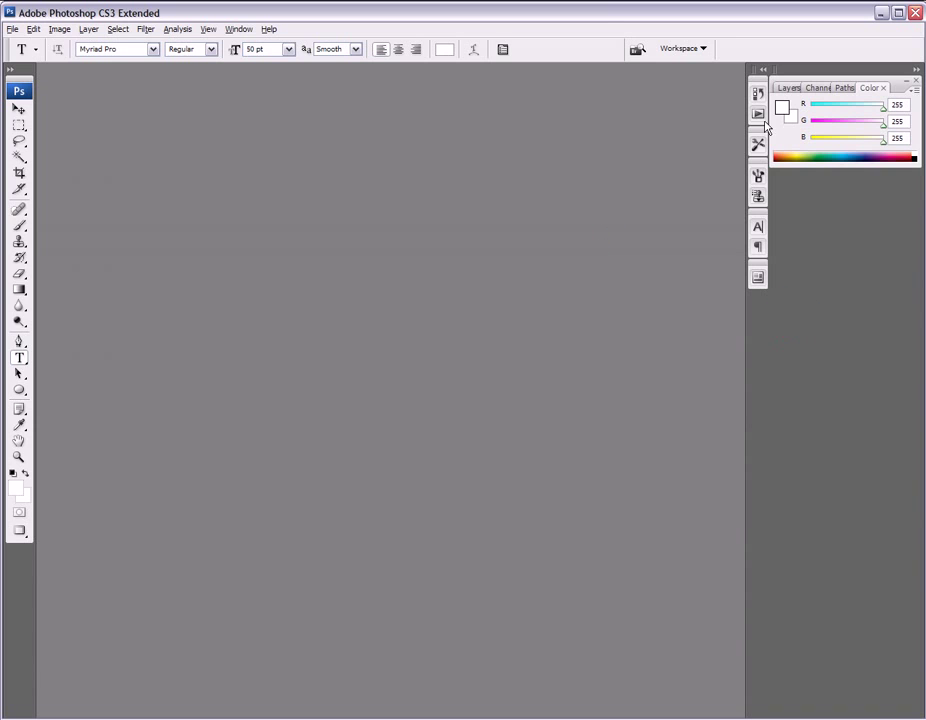
left_click(907, 86)
right_click(908, 85)
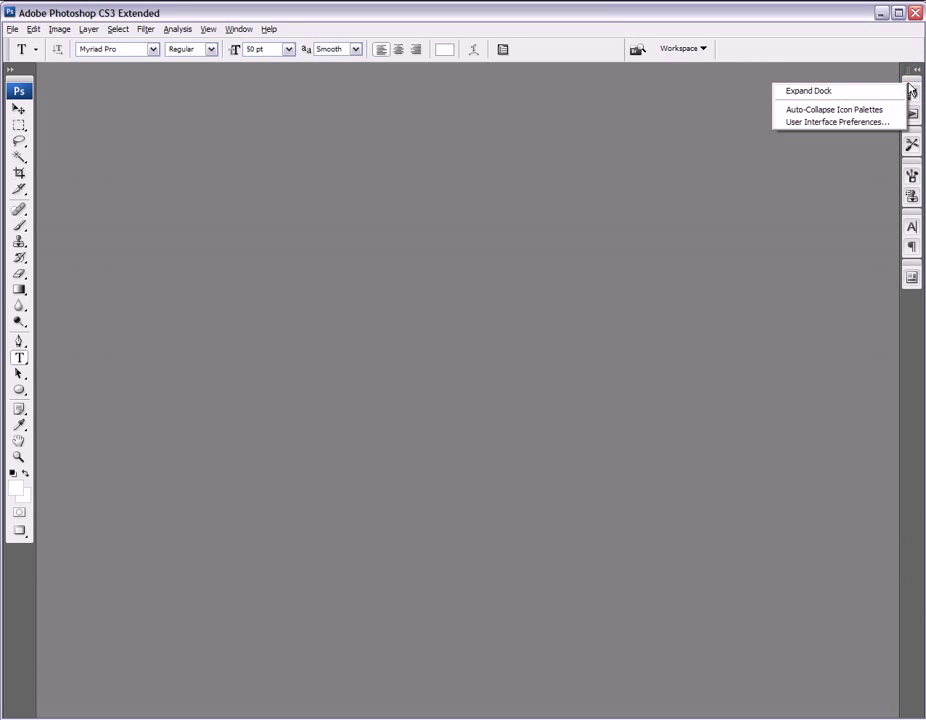
left_click(891, 92)
left_click(916, 82)
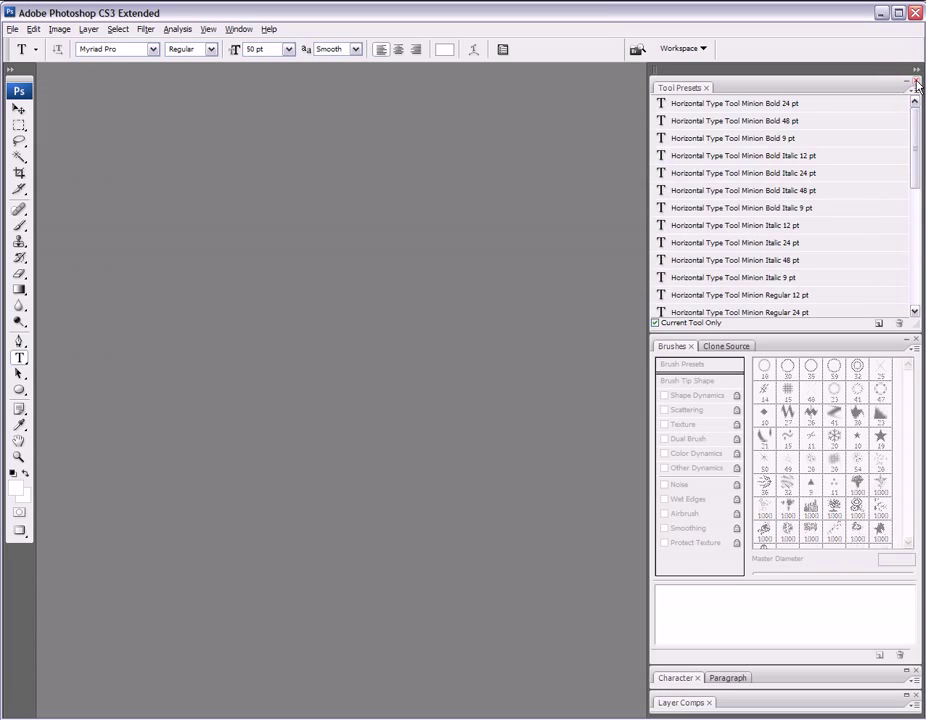
left_click(916, 81)
left_click(916, 81)
left_click(916, 81)
left_click(916, 81)
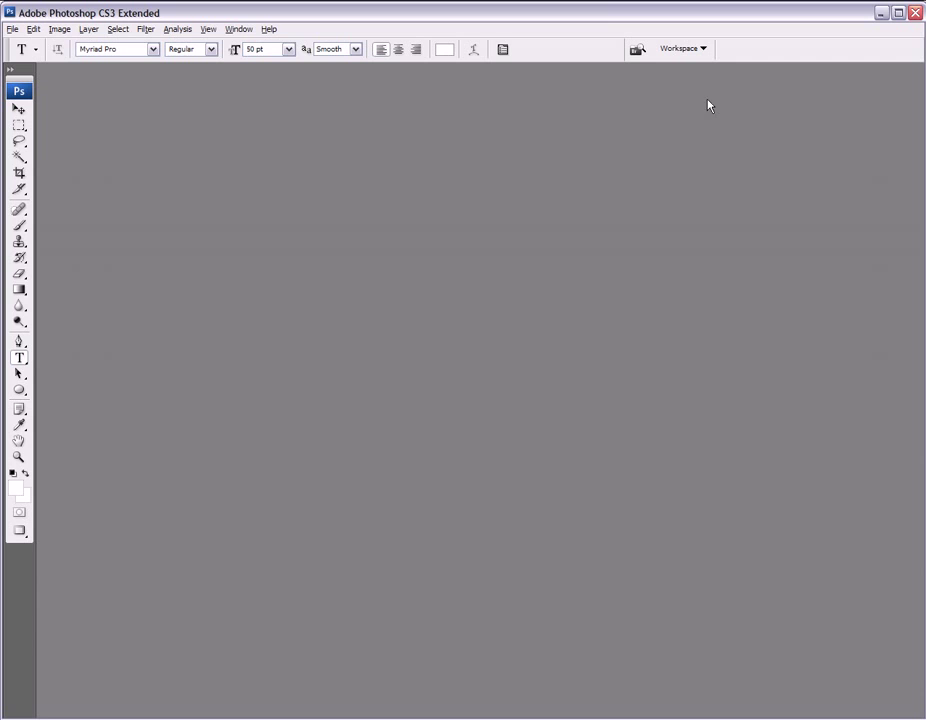
Step: Show the Brushes palette and close it again
left_click(240, 29)
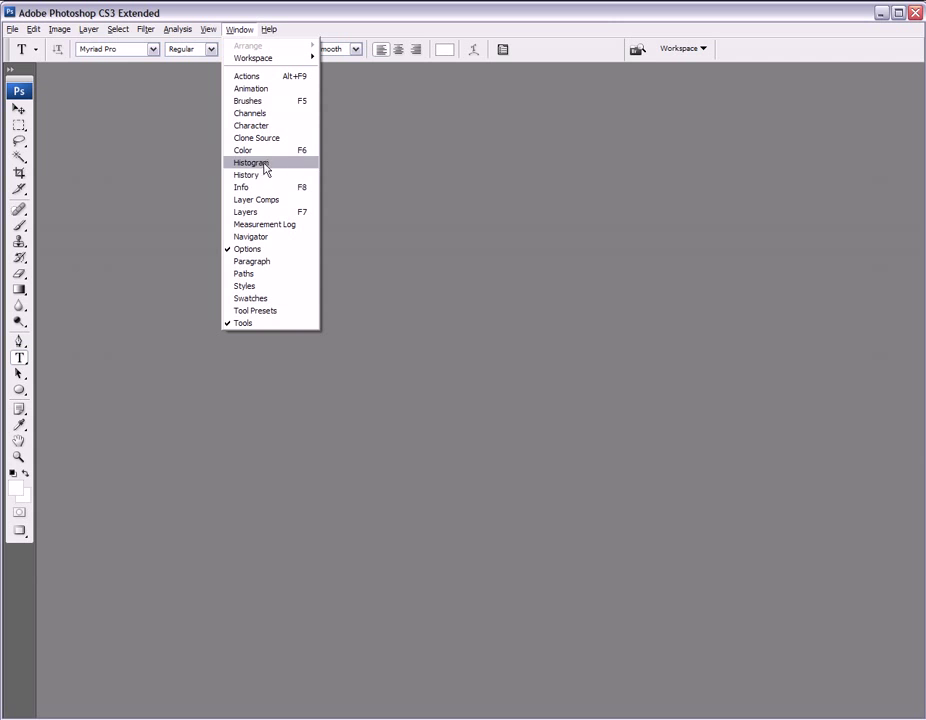
left_click(270, 105)
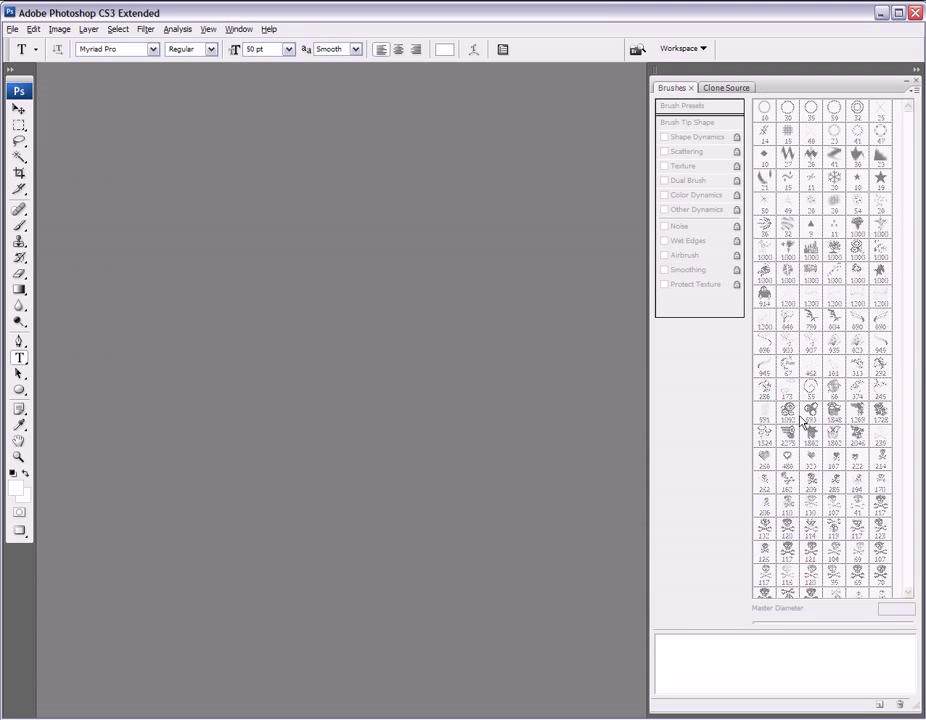
left_click(915, 80)
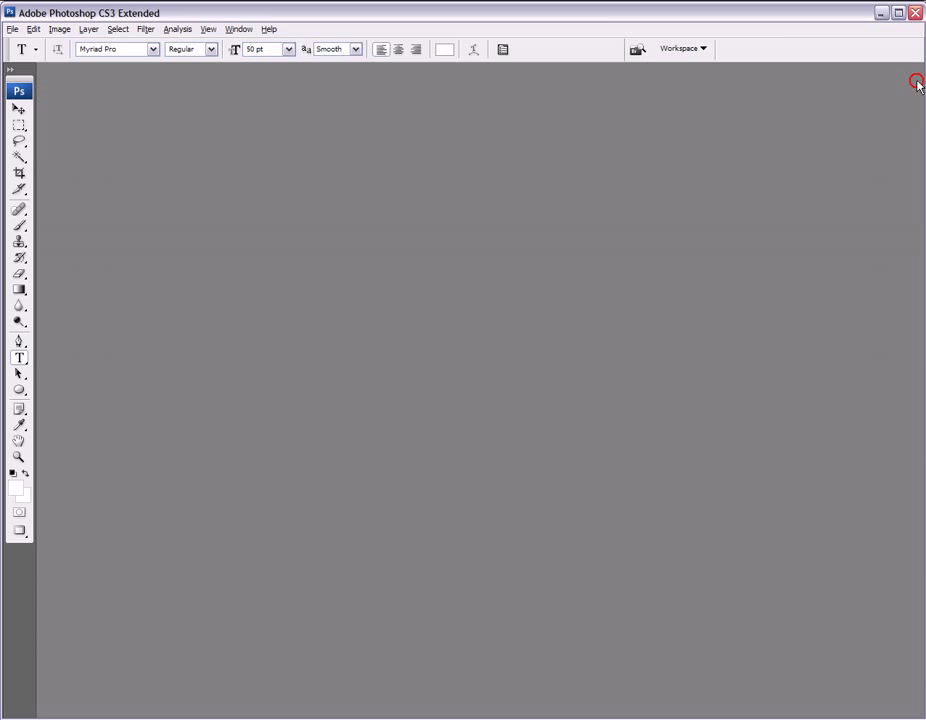
Step: Restore the palettes to the Default Workspace layout
left_click(240, 30)
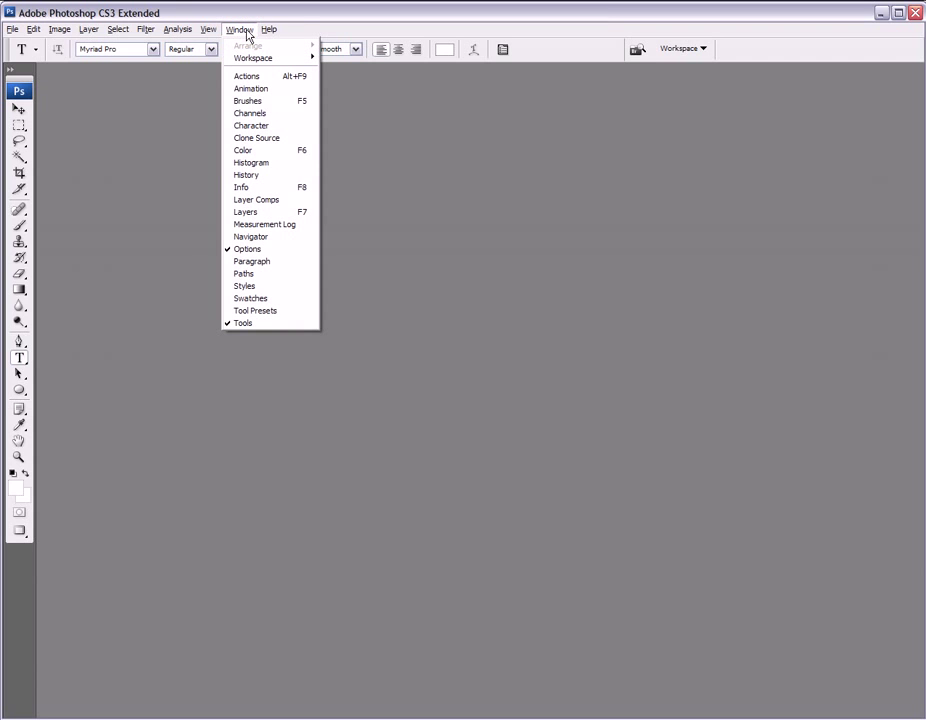
mouse_move(248, 62)
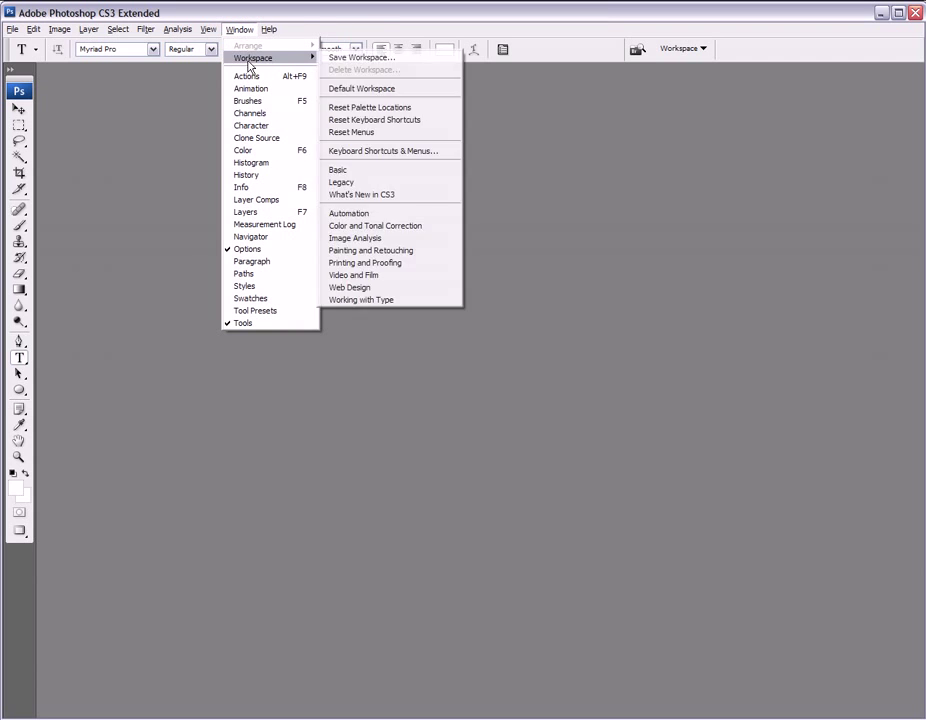
left_click(380, 90)
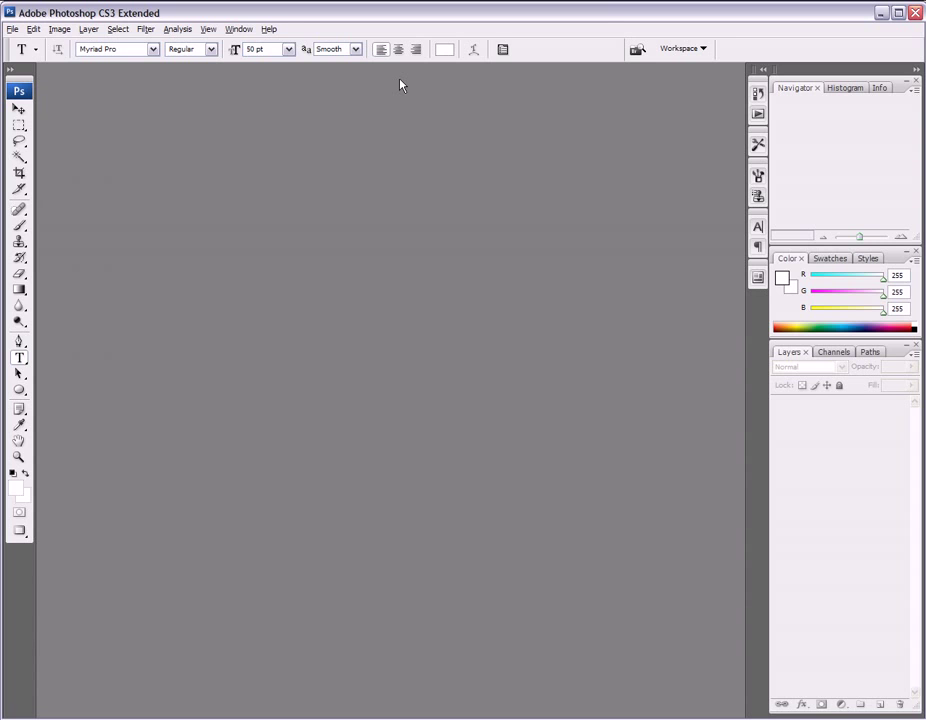
Step: Detach the Navigator palette from the dock and place it as a floating palette over the work area
left_click(789, 142)
left_click_drag(789, 142, 769, 290)
left_click_drag(657, 90, 612, 304)
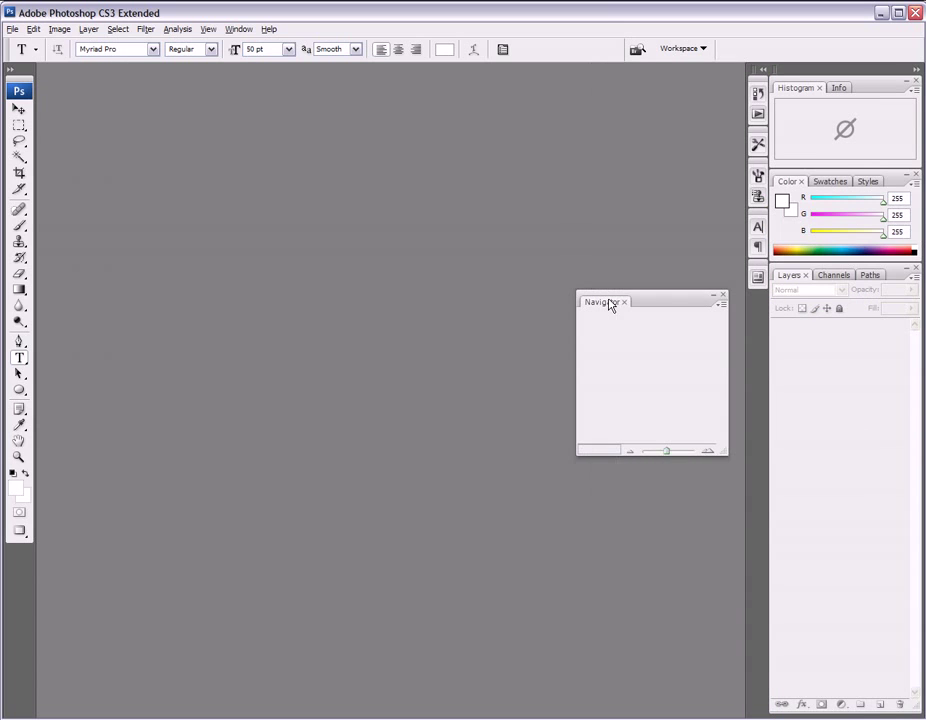
Step: Save the current palette locations as a workspace named "New workspace"
left_click(238, 29)
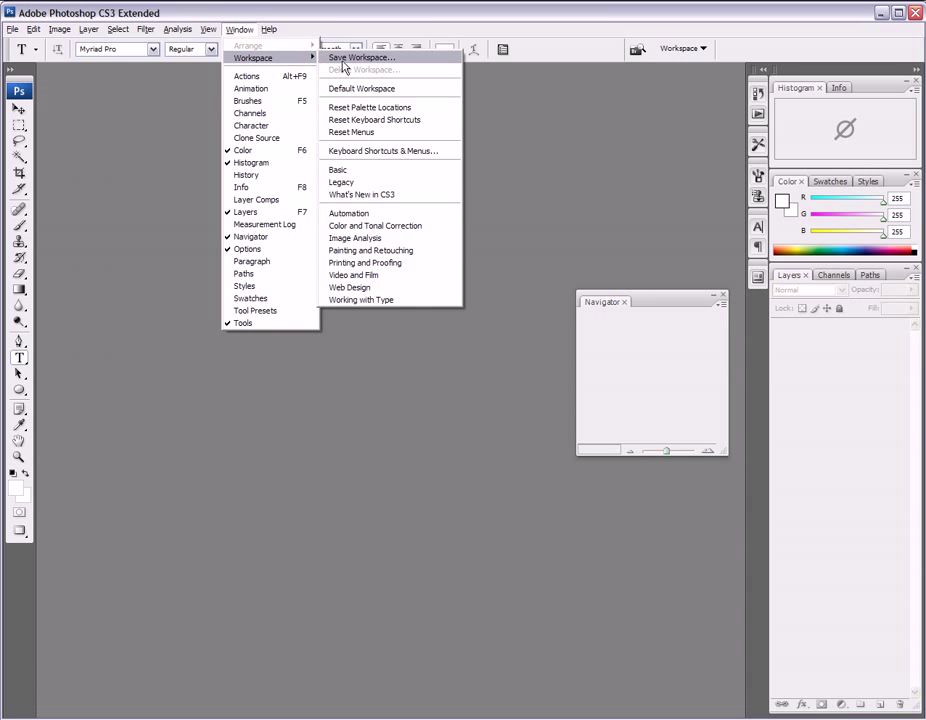
left_click(342, 60)
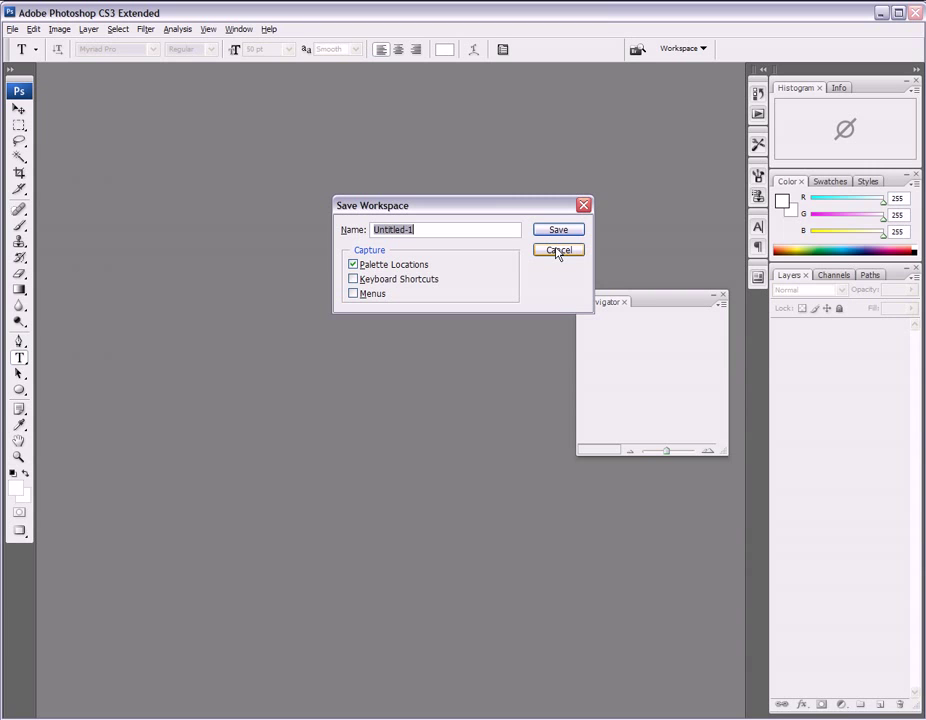
type("New workspe")
left_click(557, 251)
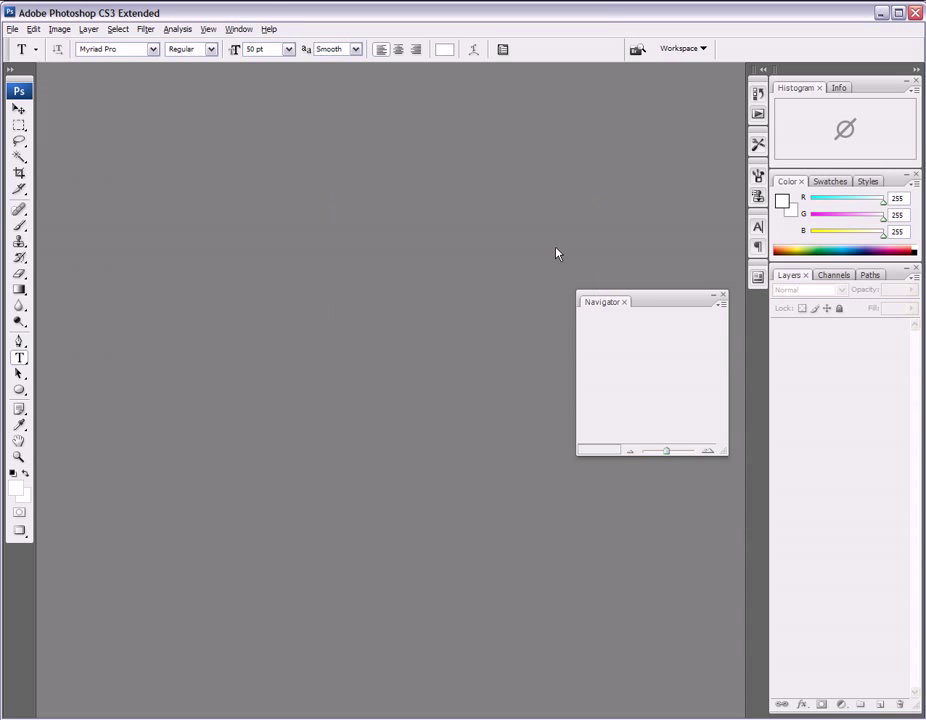
Step: Dock the Navigator palette between Color and Layers and expand the icon dock
left_click_drag(634, 294, 847, 268)
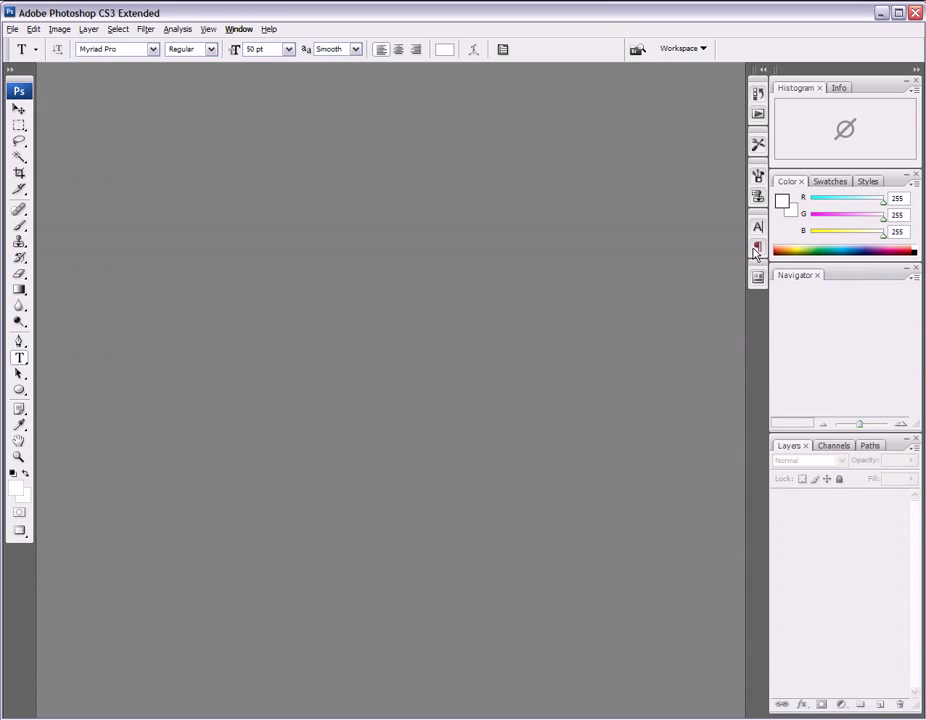
left_click(763, 70)
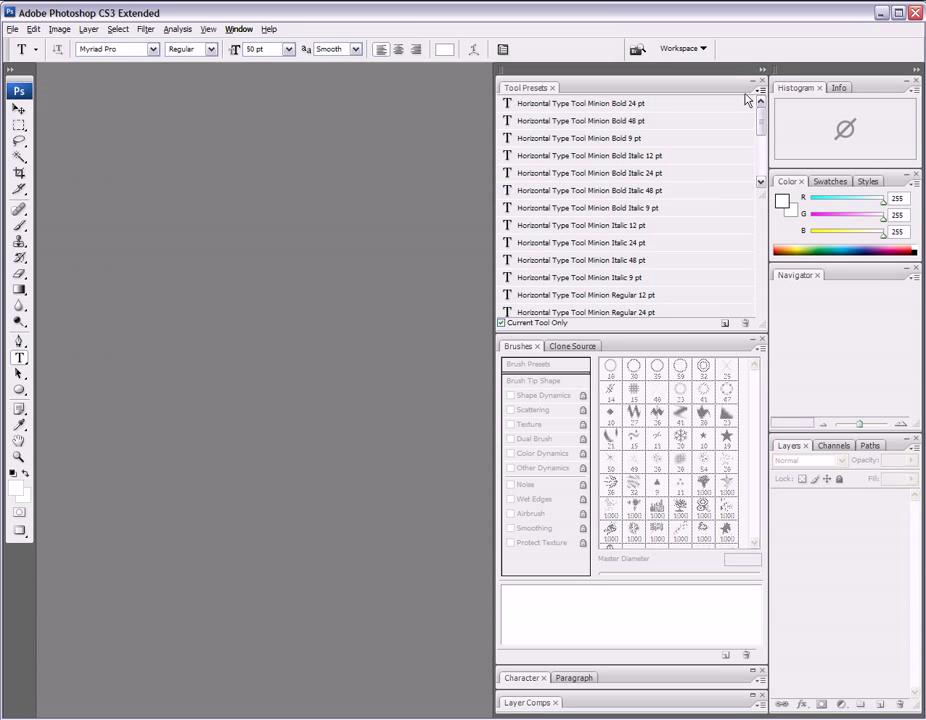
Step: Load the saved workspace "New workspace" and dock the floating Navigator palette between Color and Layers
left_click(238, 29)
mouse_move(246, 57)
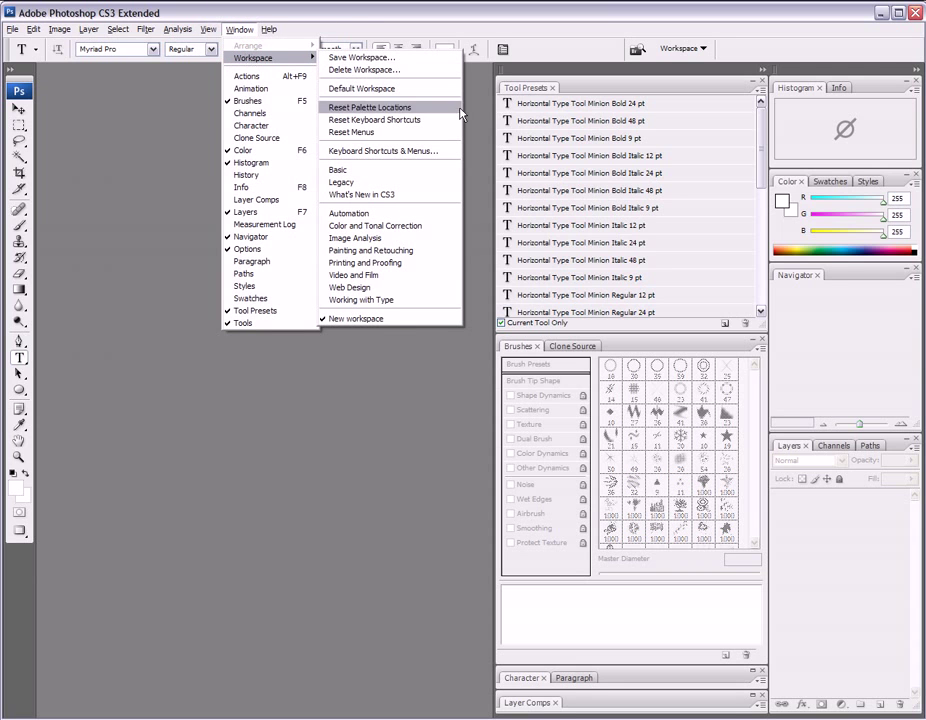
left_click(376, 320)
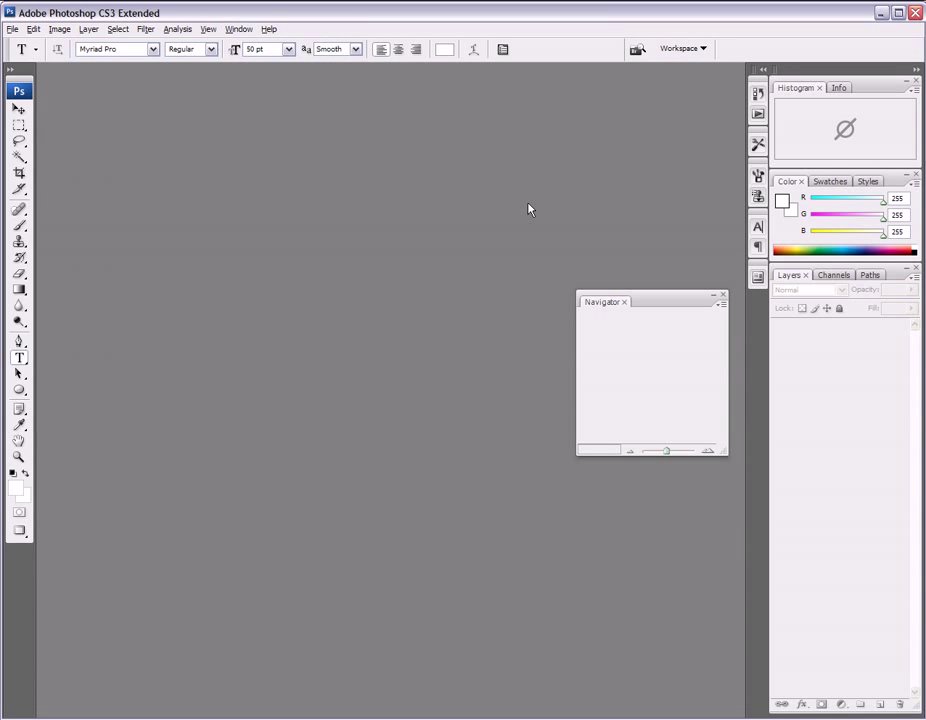
left_click_drag(668, 302, 828, 268)
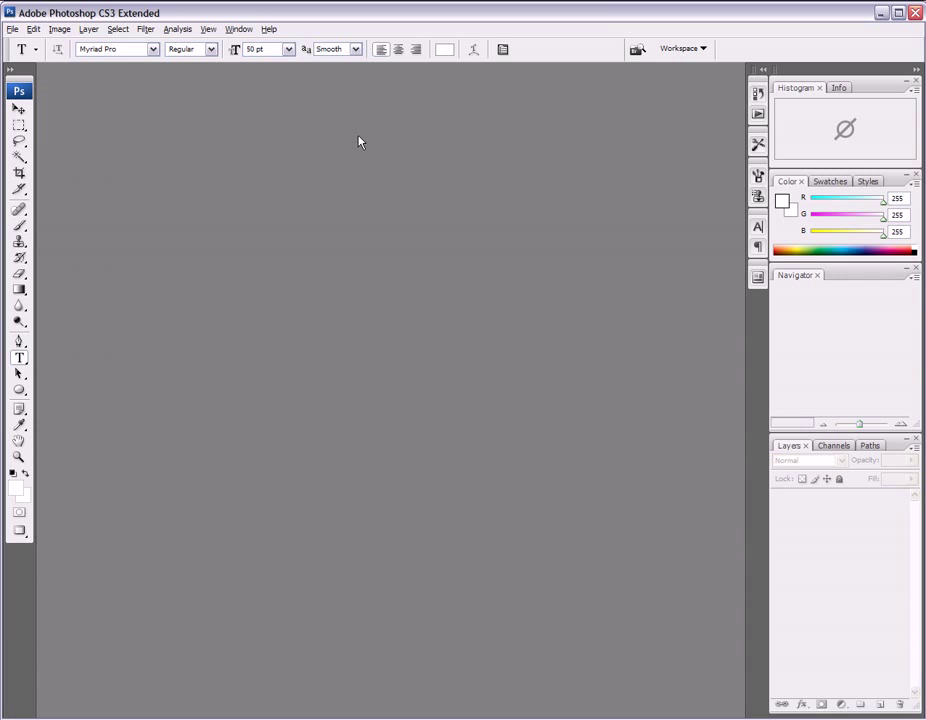
Step: Review the available File, Edit, Image, Layer, Select, Filter, Analysis and View commands
left_click(15, 31)
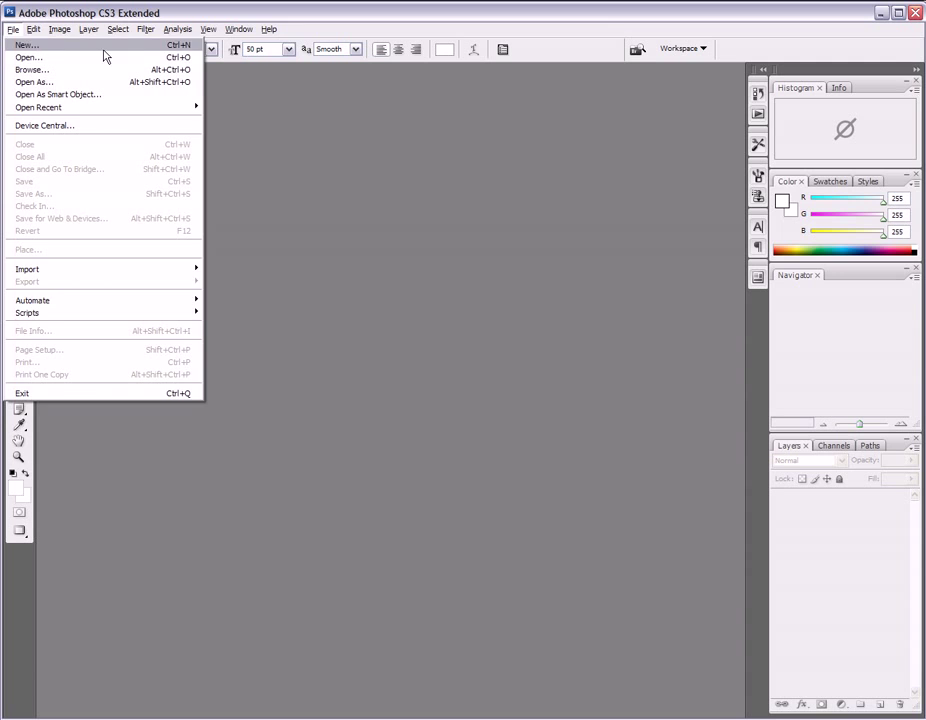
mouse_move(32, 32)
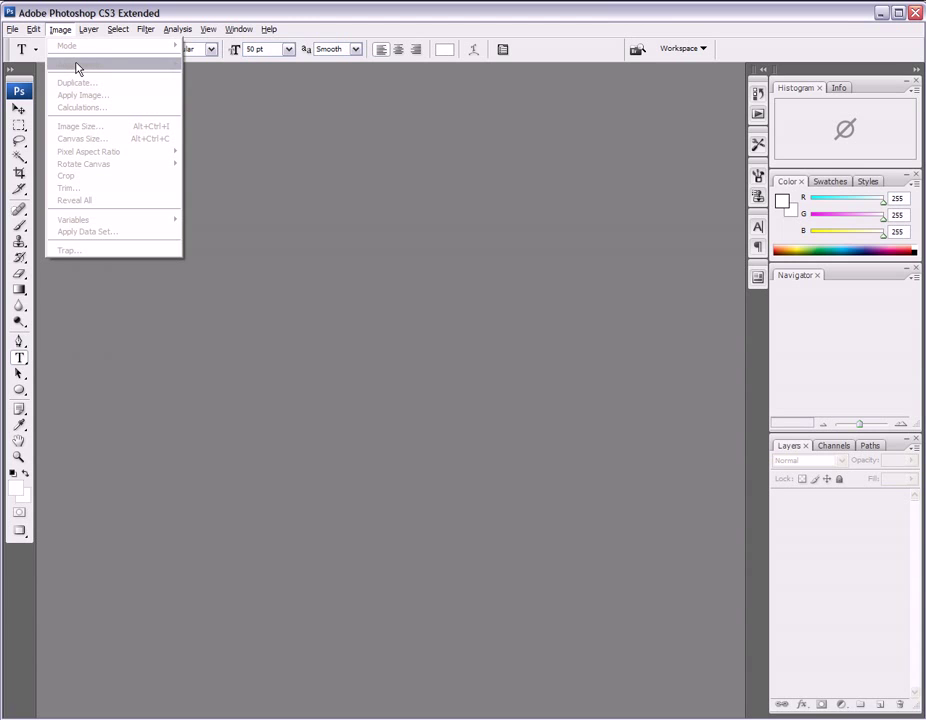
mouse_move(94, 33)
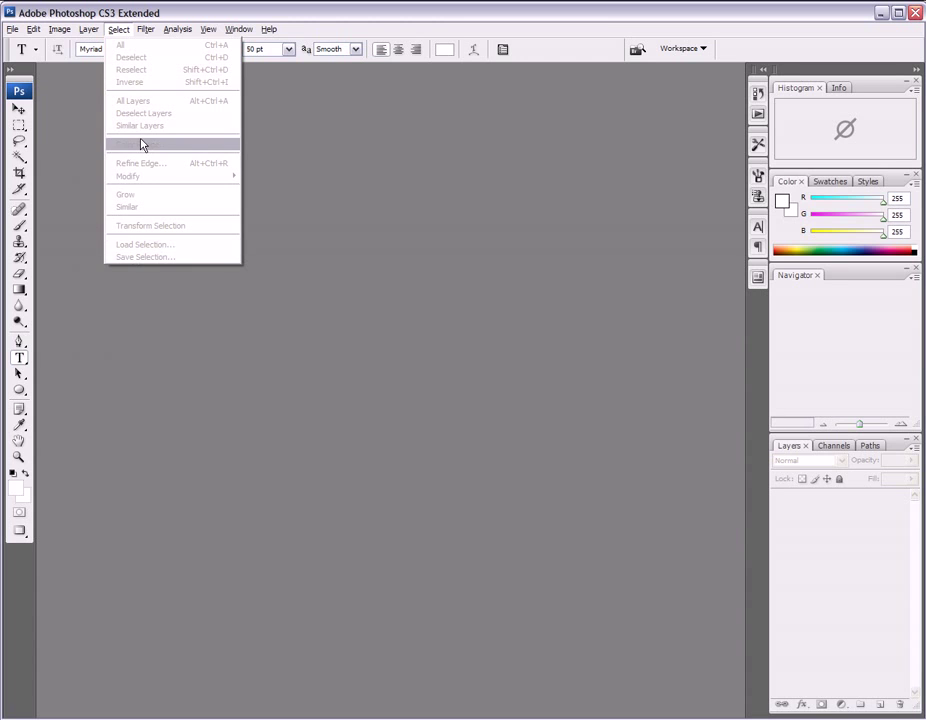
mouse_move(146, 36)
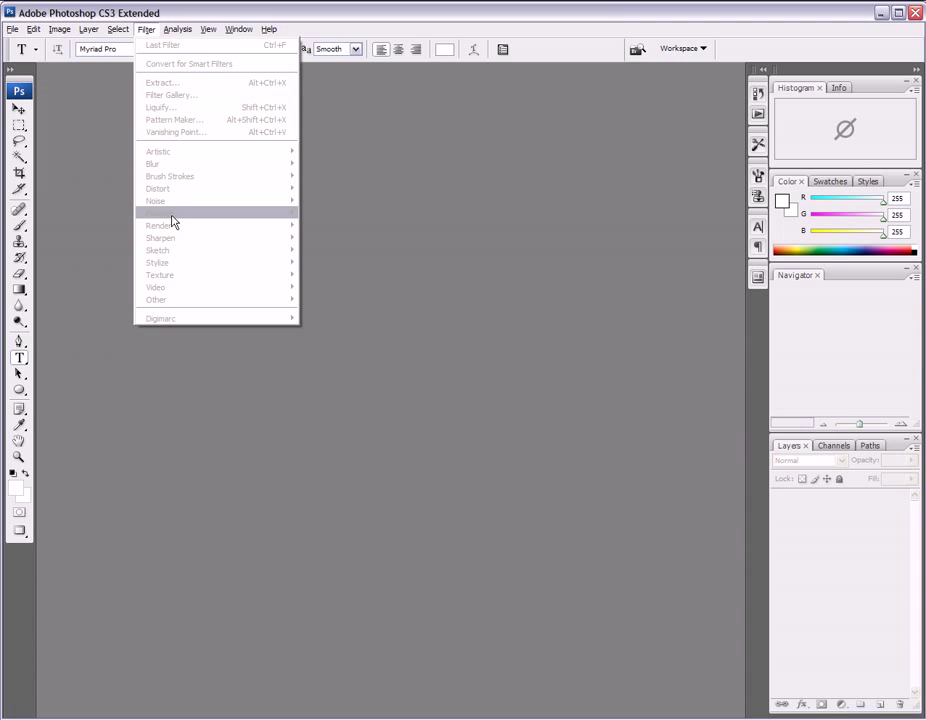
left_click(115, 150)
left_click(186, 30)
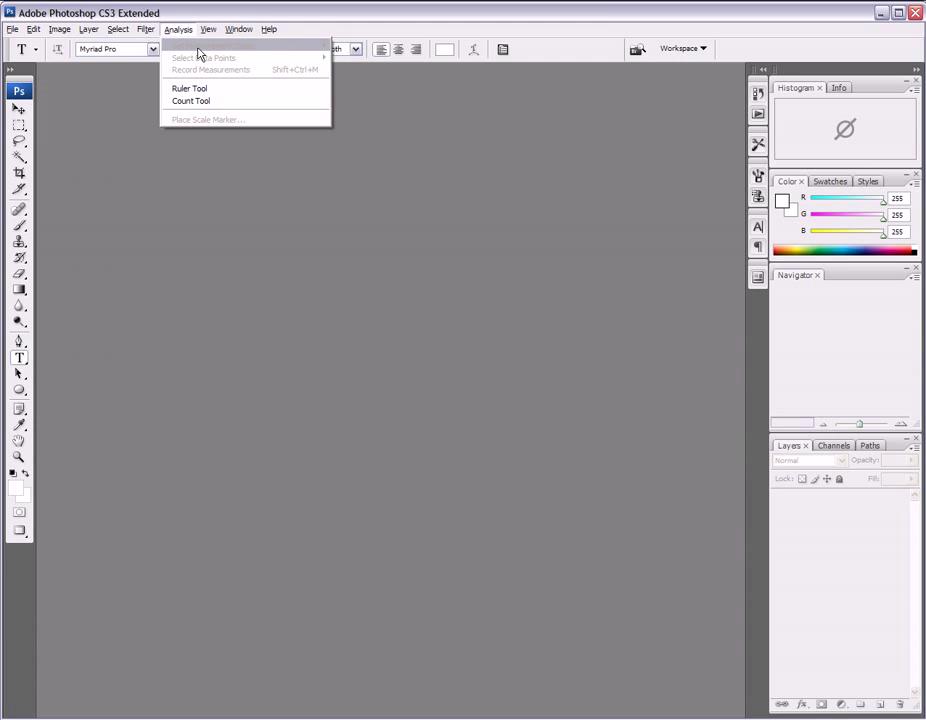
mouse_move(209, 30)
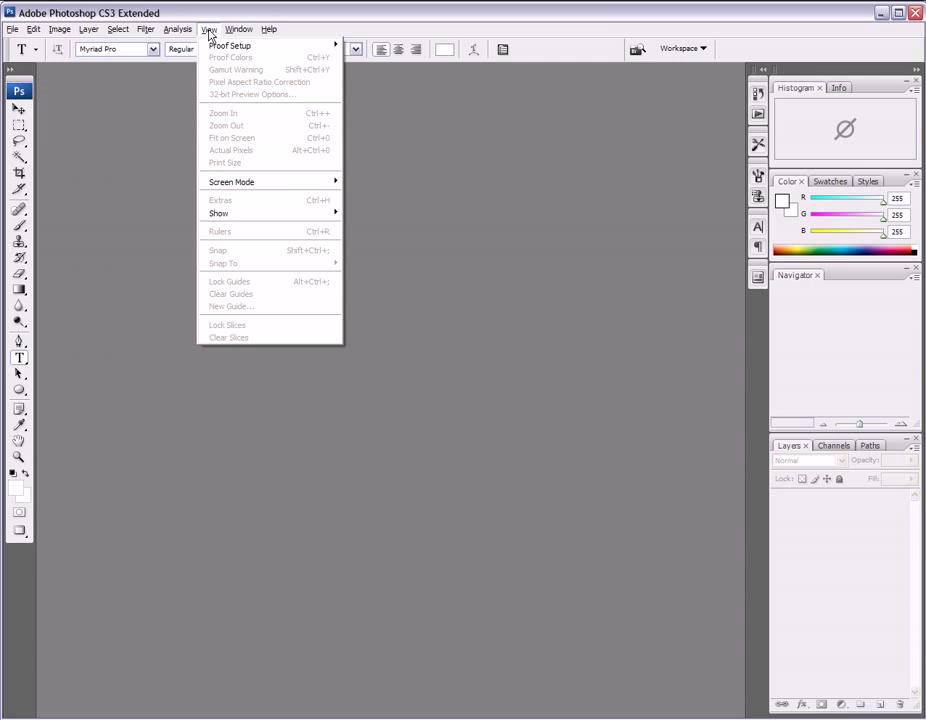
mouse_move(259, 182)
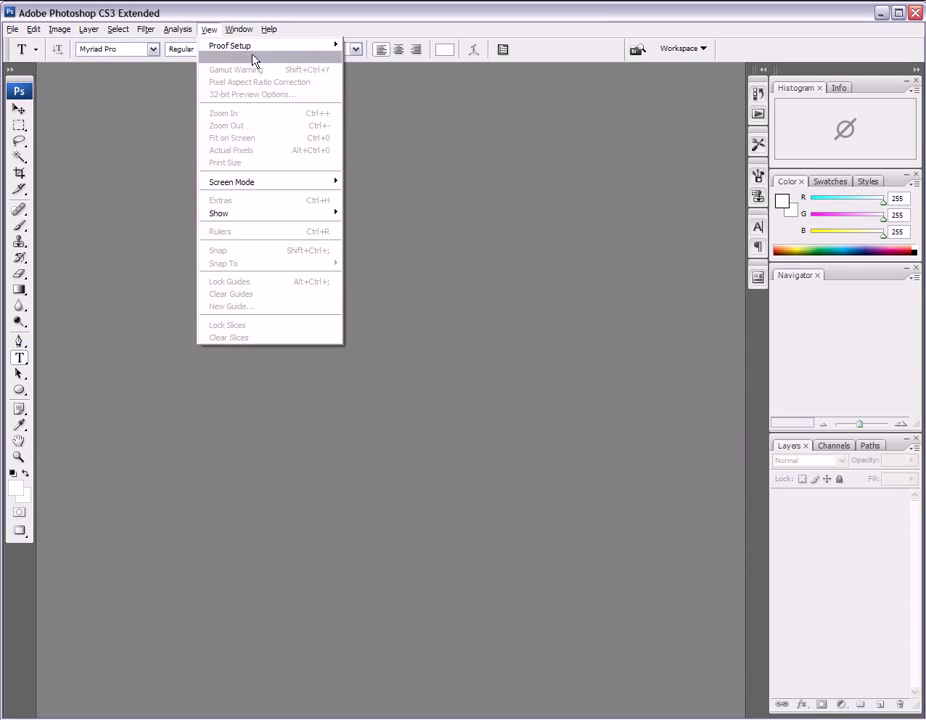
Step: Display the Brushes palette and review the available Help commands
mouse_move(246, 36)
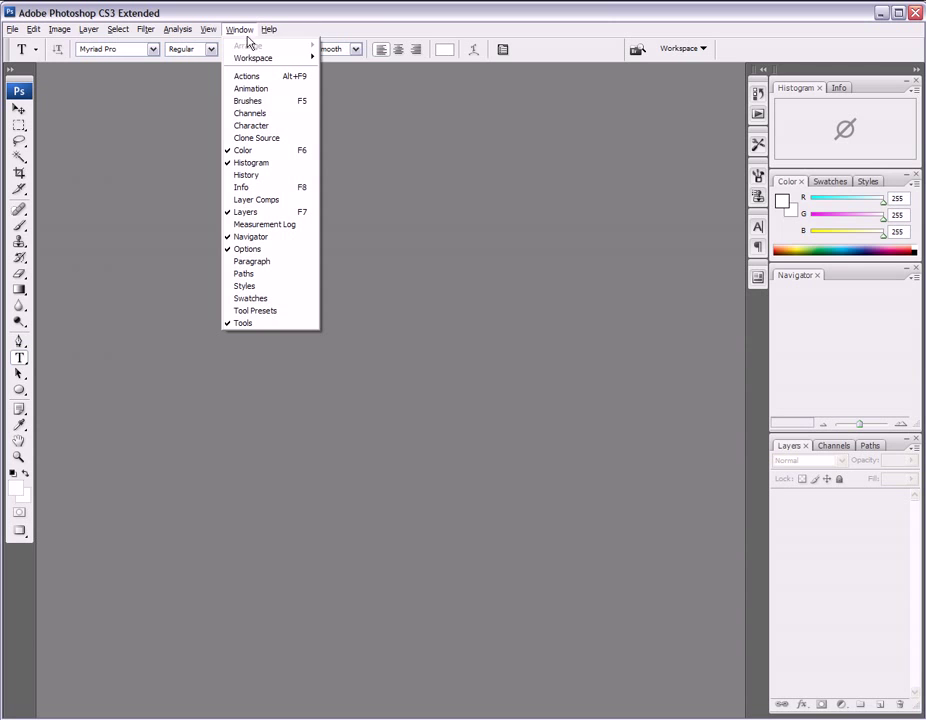
mouse_move(262, 58)
left_click(277, 104)
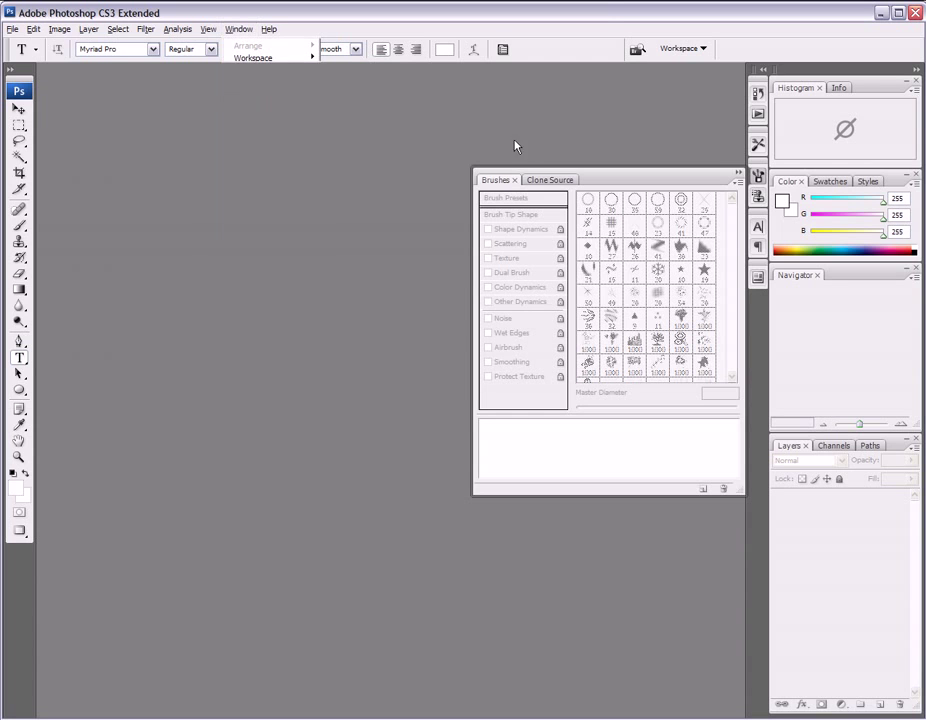
left_click(271, 31)
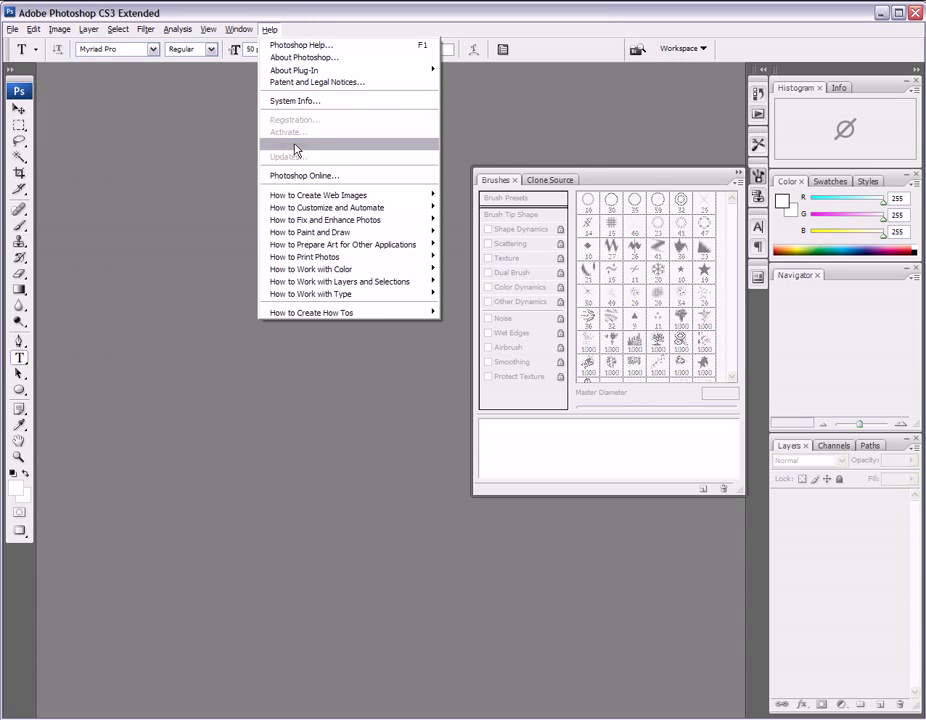
left_click(274, 30)
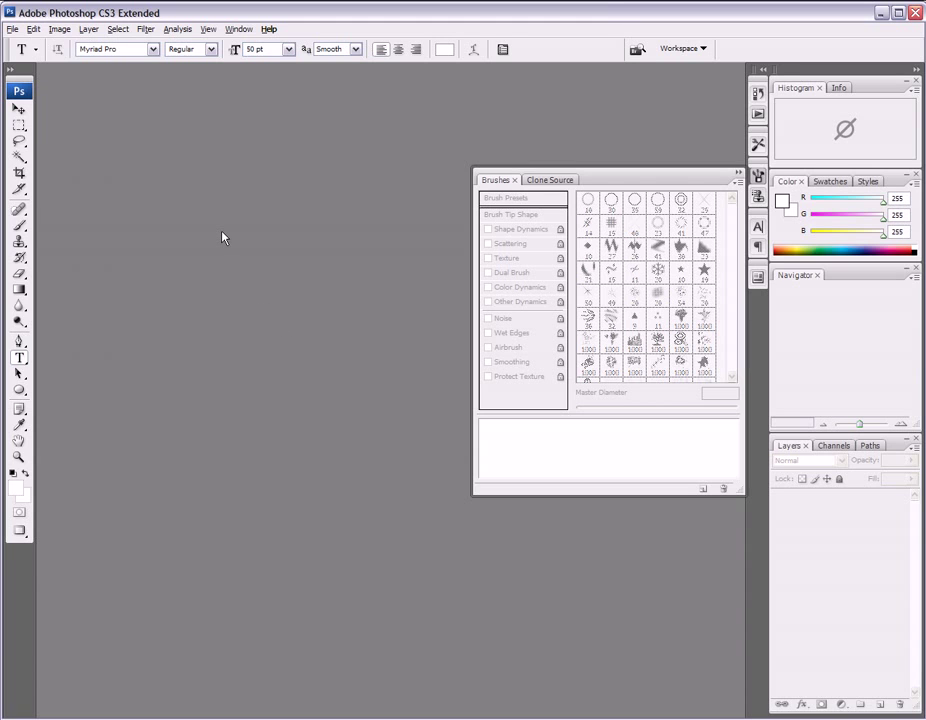
Step: Start a new document and name it "New Document"
left_click(13, 29)
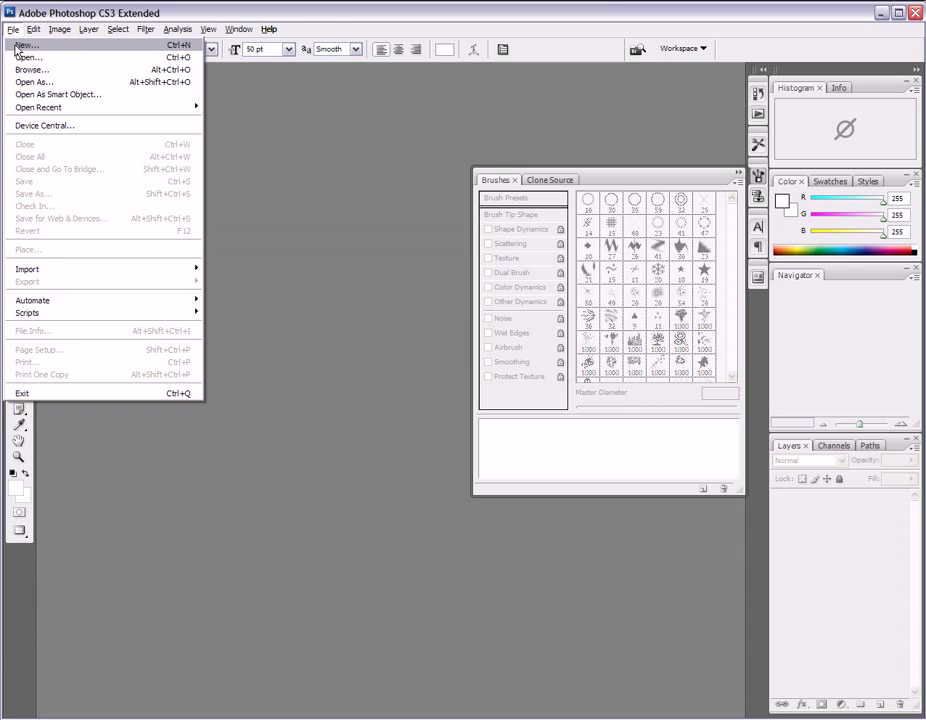
left_click(18, 45)
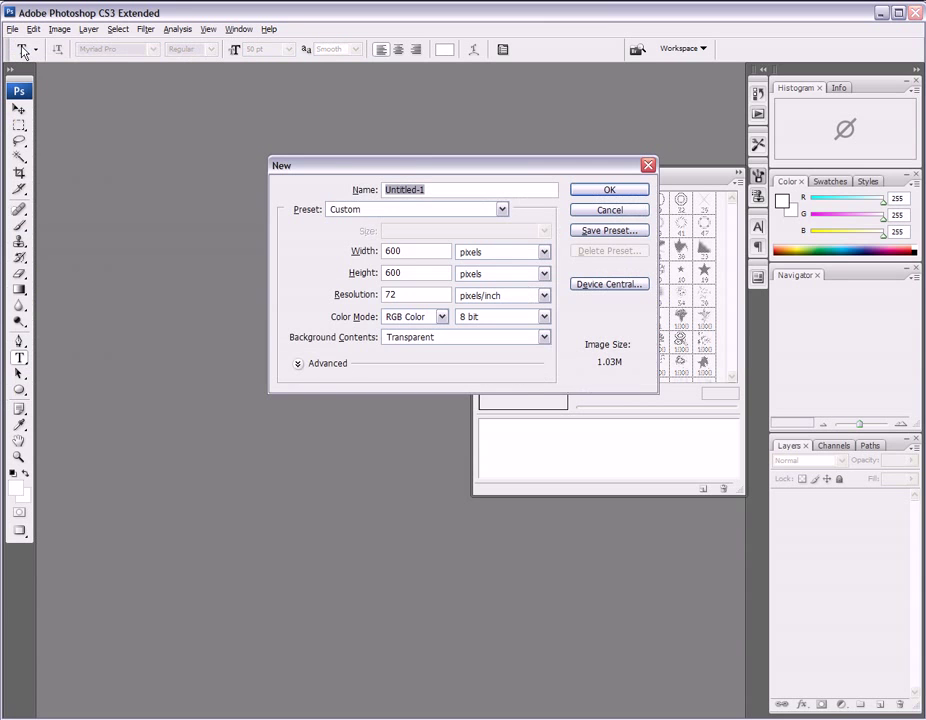
left_click_drag(416, 163, 342, 184)
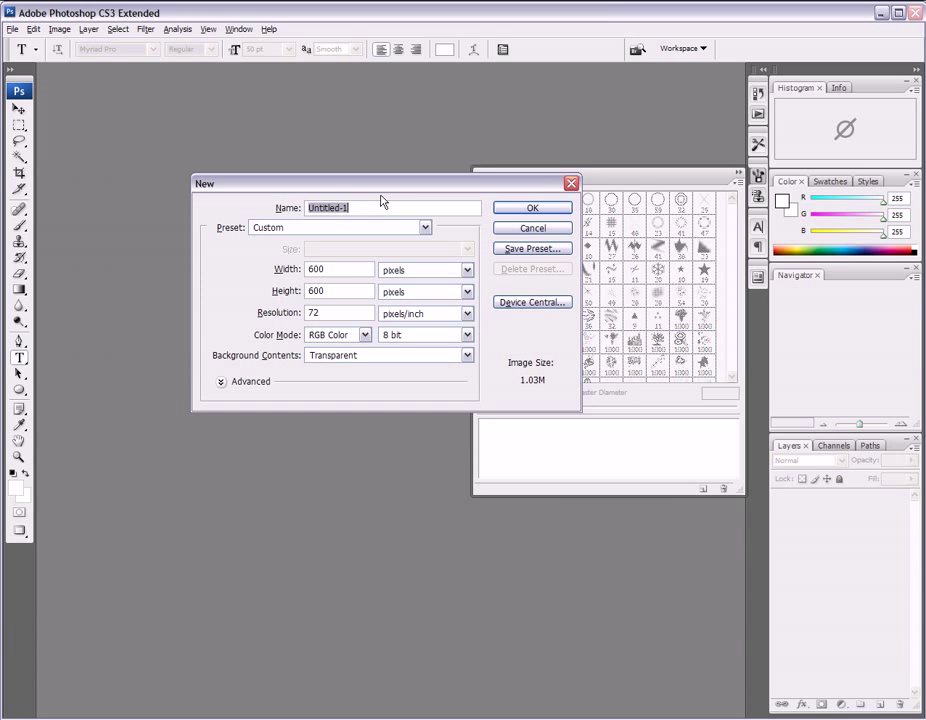
type("New Document")
Step: Set the new document's preset to International Paper with size A3
left_click(372, 232)
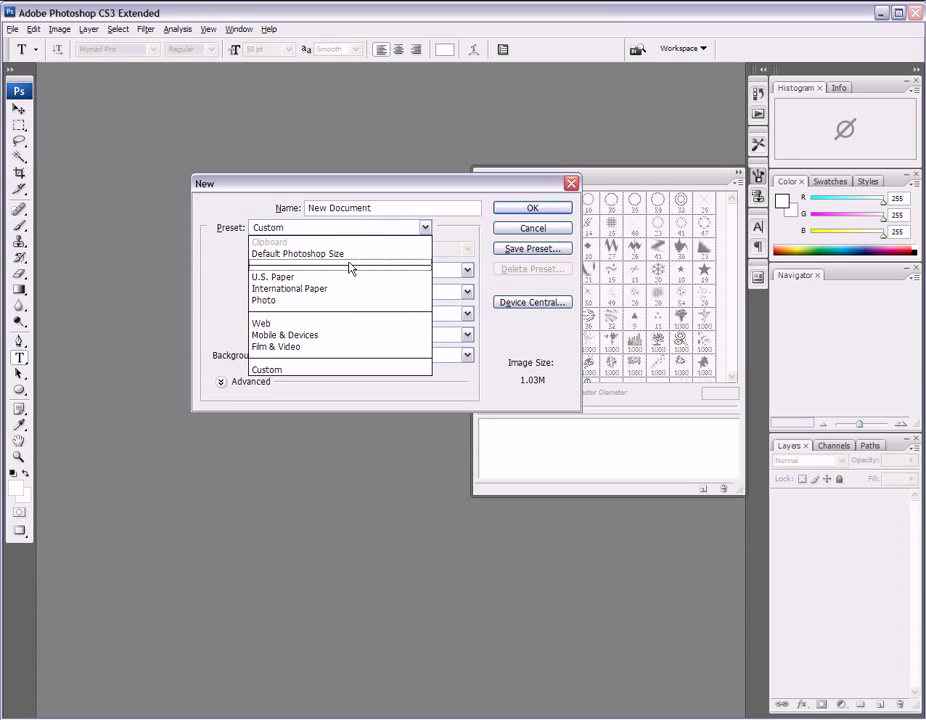
left_click(314, 289)
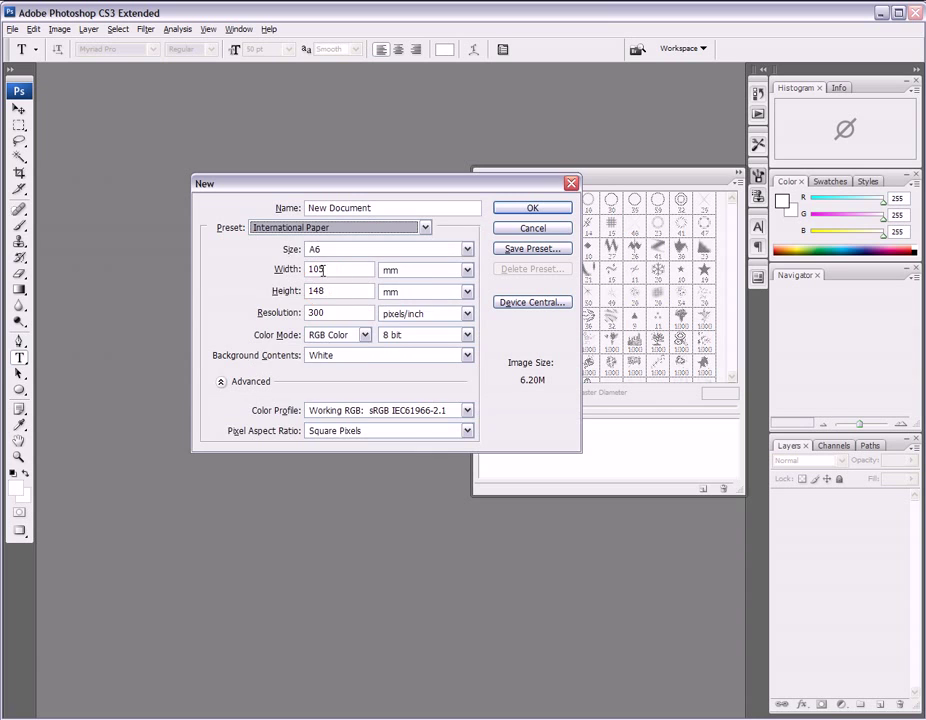
left_click(467, 250)
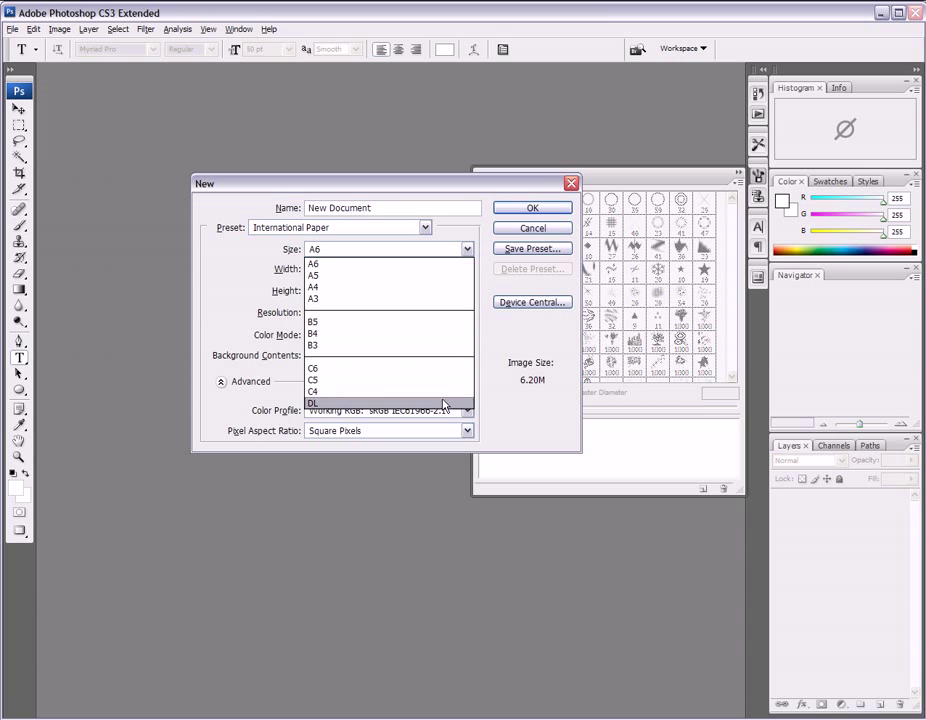
left_click(438, 299)
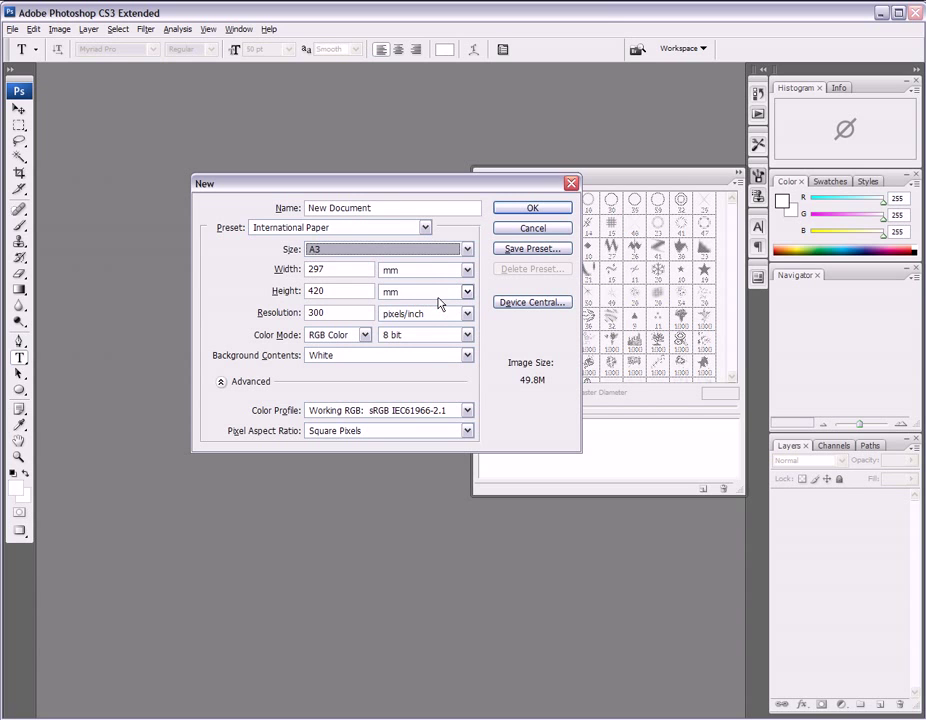
Step: Switch the document preset to Photo and examine its landscape and portrait sizes
left_click(345, 229)
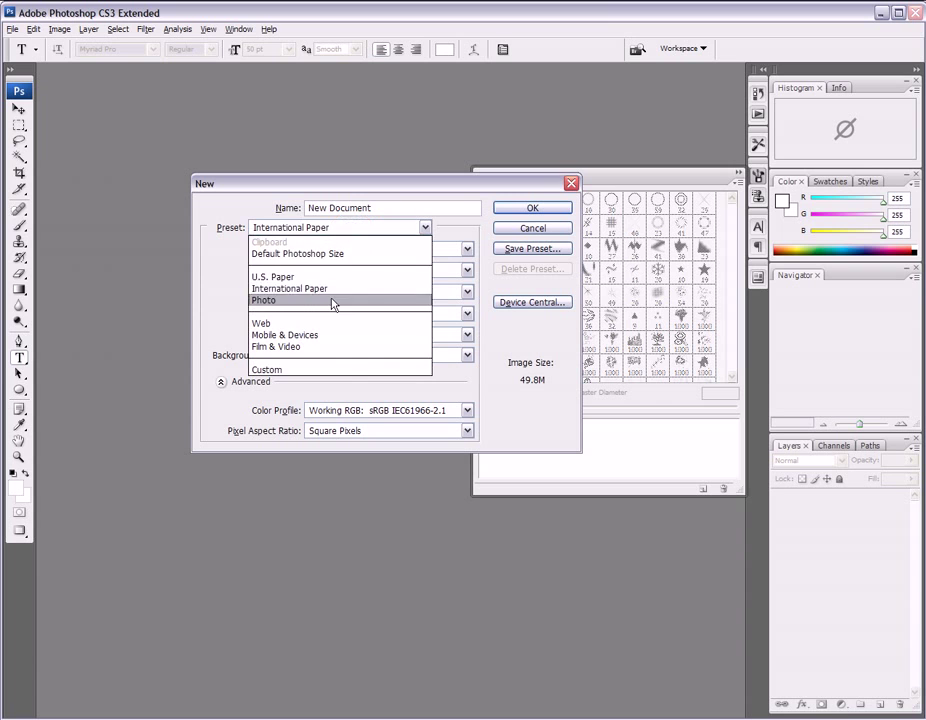
left_click(333, 302)
left_click(349, 252)
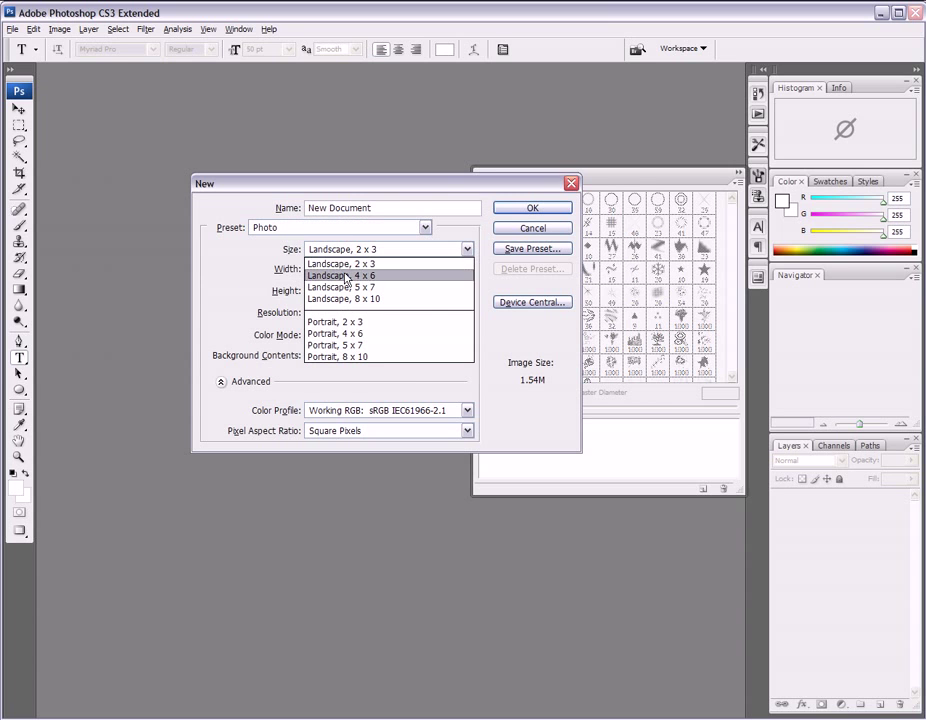
Step: Switch the document preset to Film & Video and examine its available sizes
left_click(355, 232)
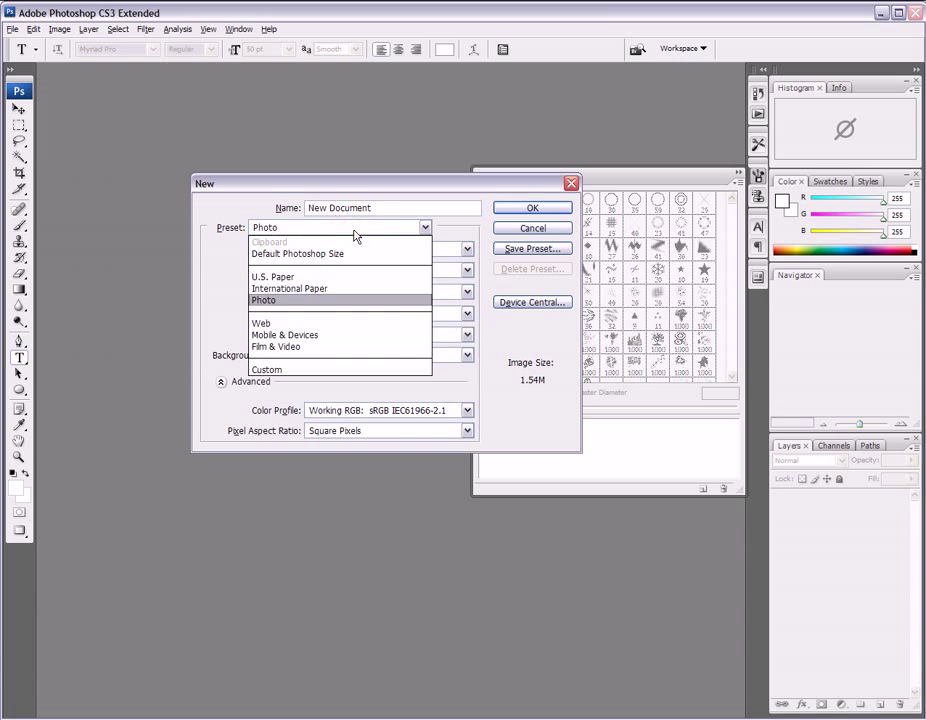
left_click(305, 347)
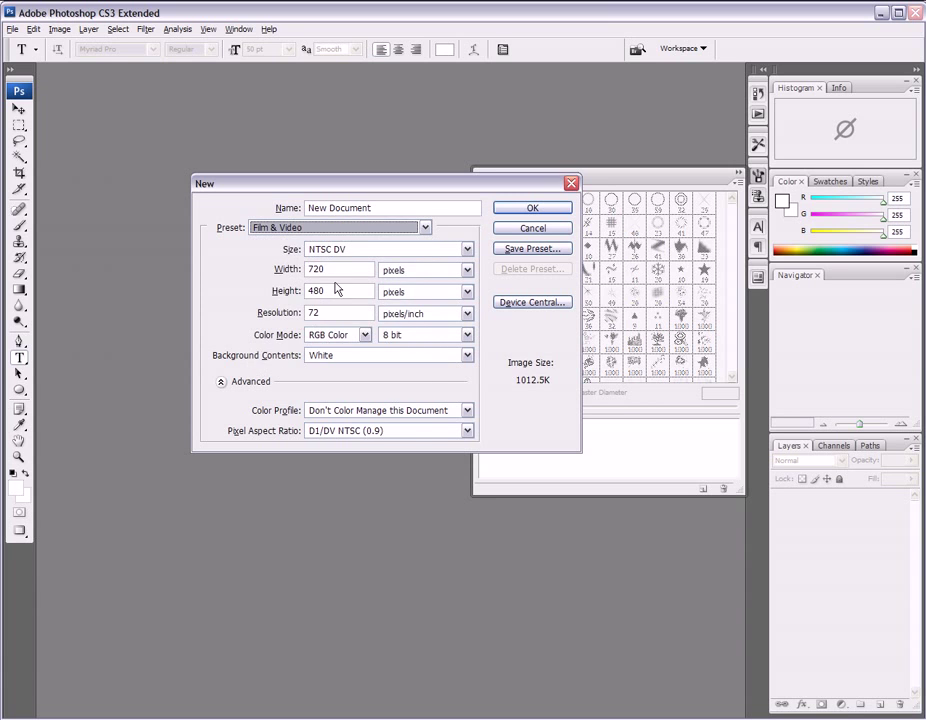
left_click(386, 248)
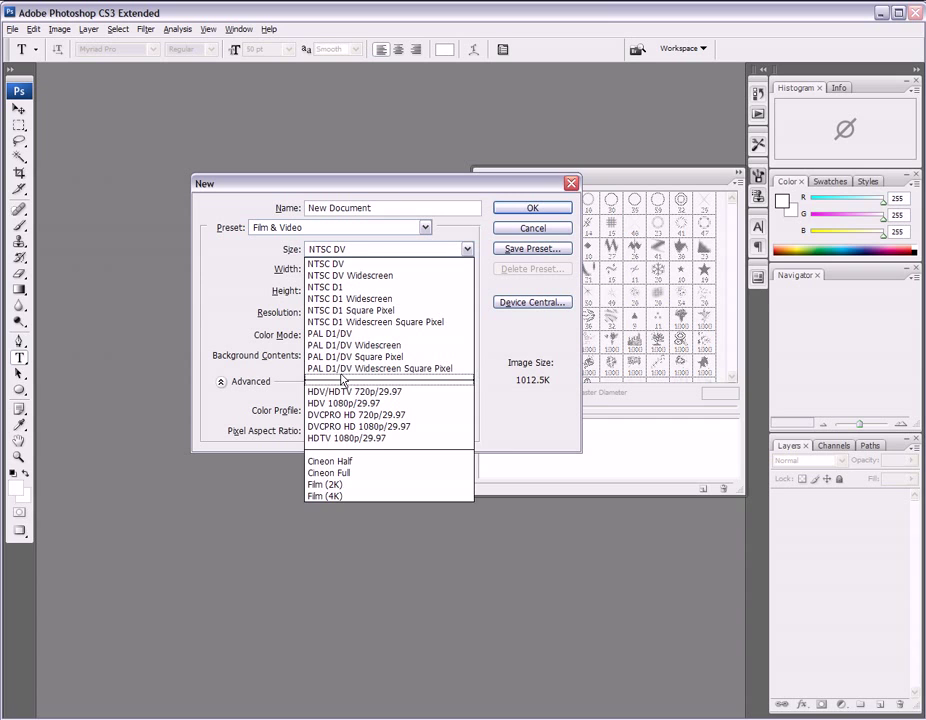
left_click(347, 234)
Step: Switch the document preset to Web and examine its available pixel sizes
left_click(347, 236)
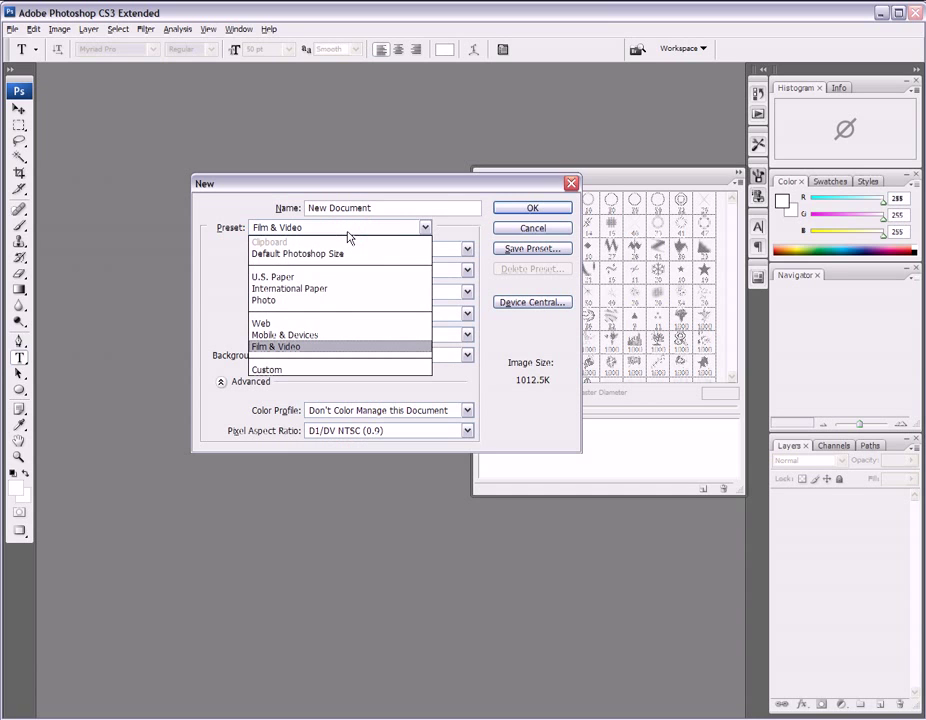
left_click(301, 326)
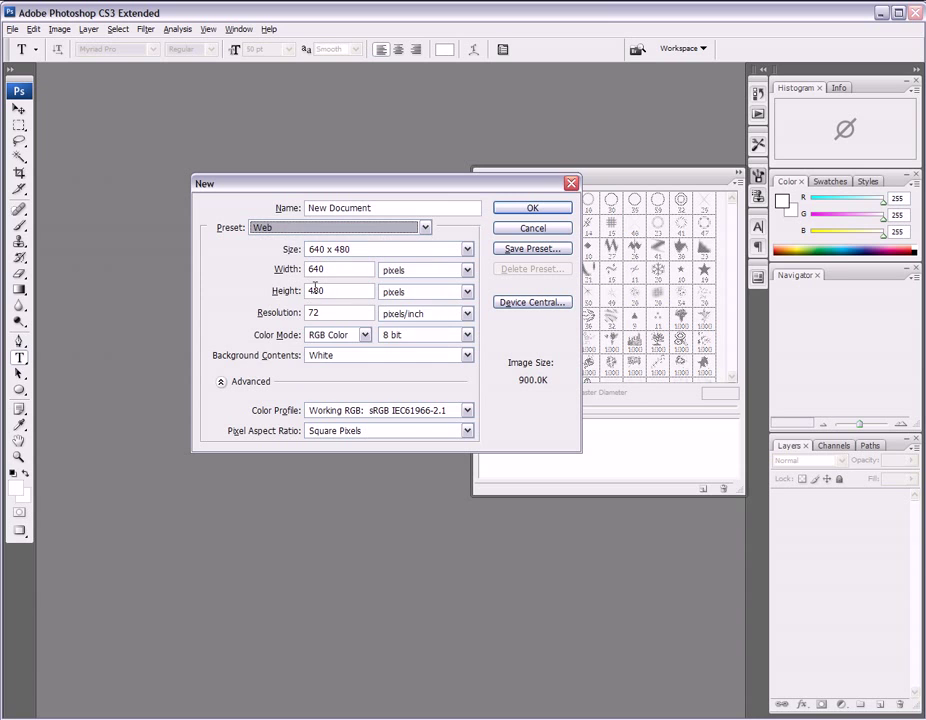
left_click(264, 268)
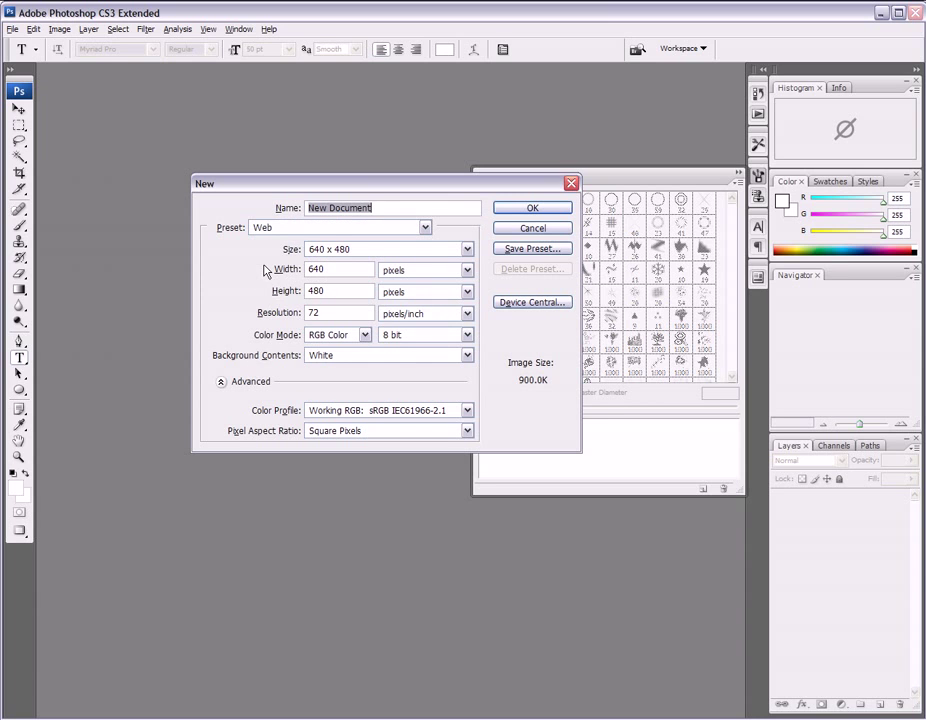
left_click(362, 248)
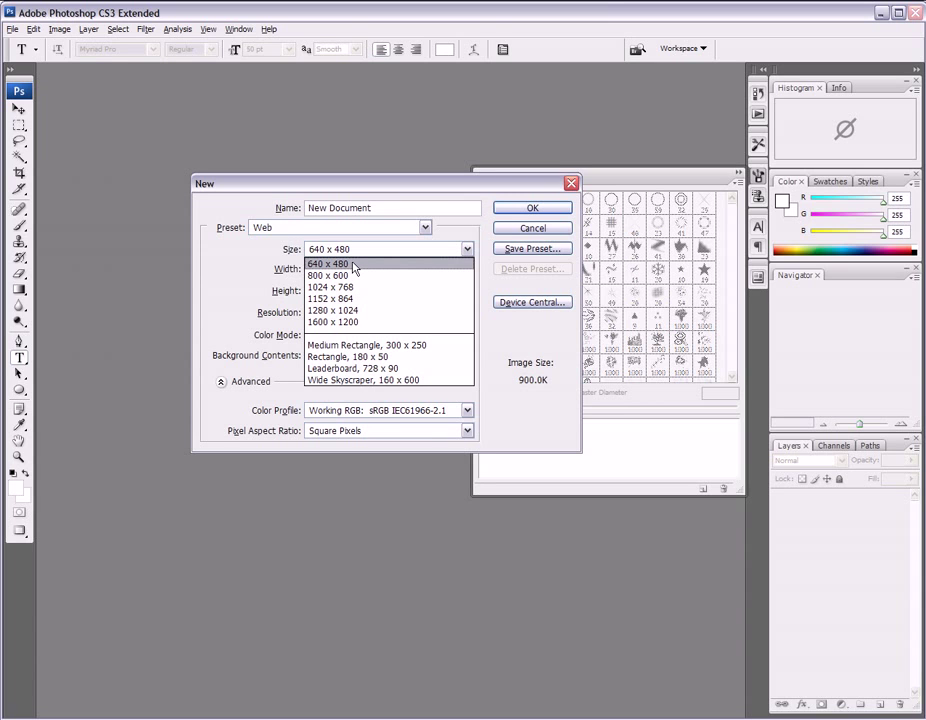
Step: Set the document preset to Custom to allow the width and height values to be edited directly
left_click(292, 234)
left_click(288, 229)
left_click(265, 369)
left_click(345, 269)
left_click(350, 293)
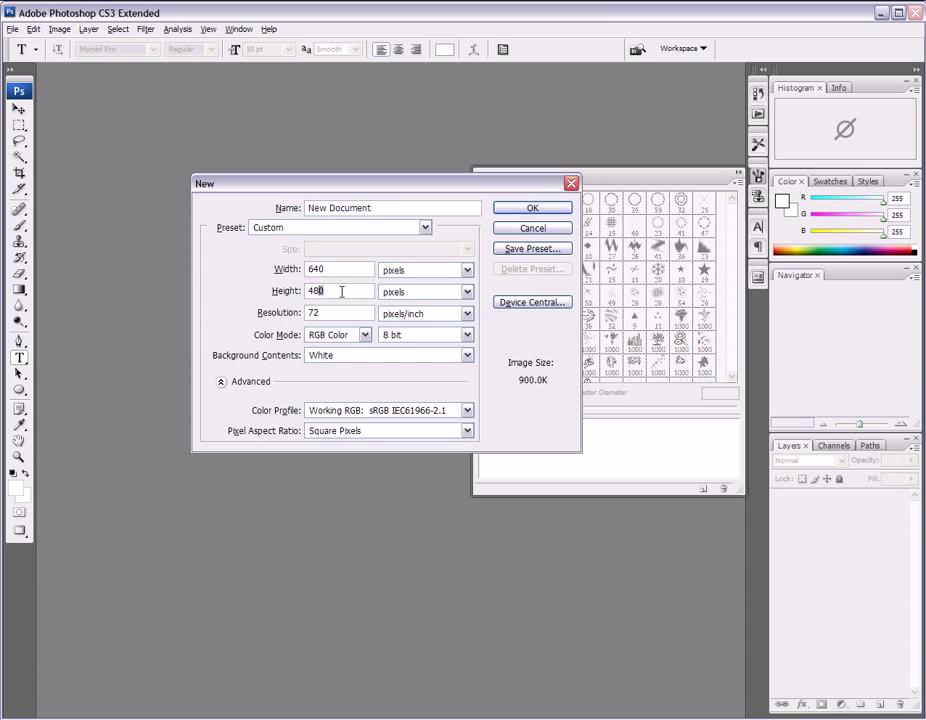
Step: Set the new document's resolution to 300 pixels/inch
left_click(354, 316)
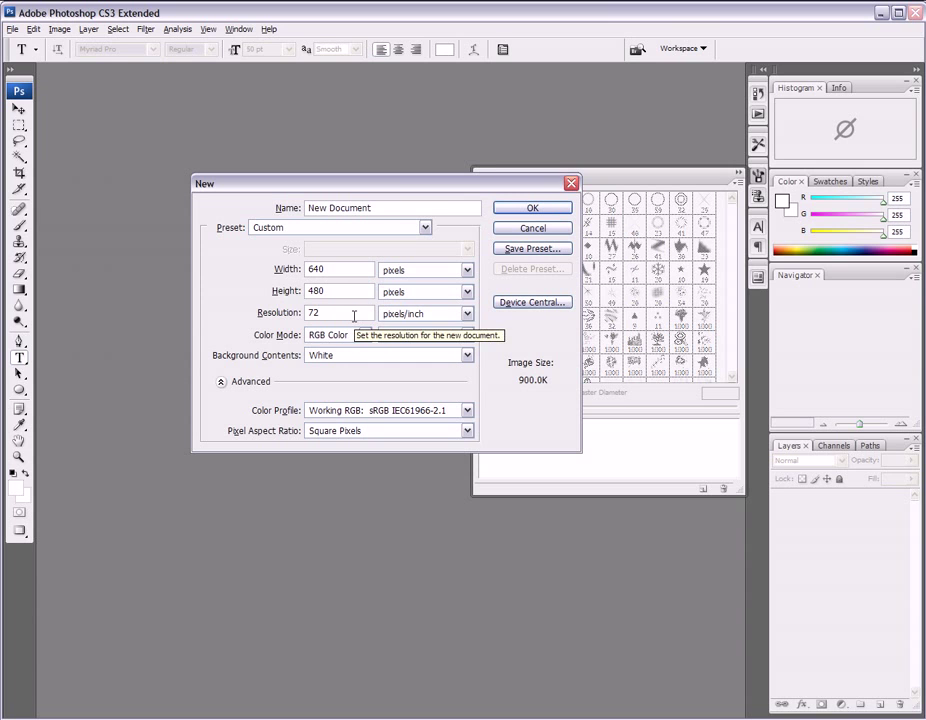
left_click(296, 316)
left_click(331, 312)
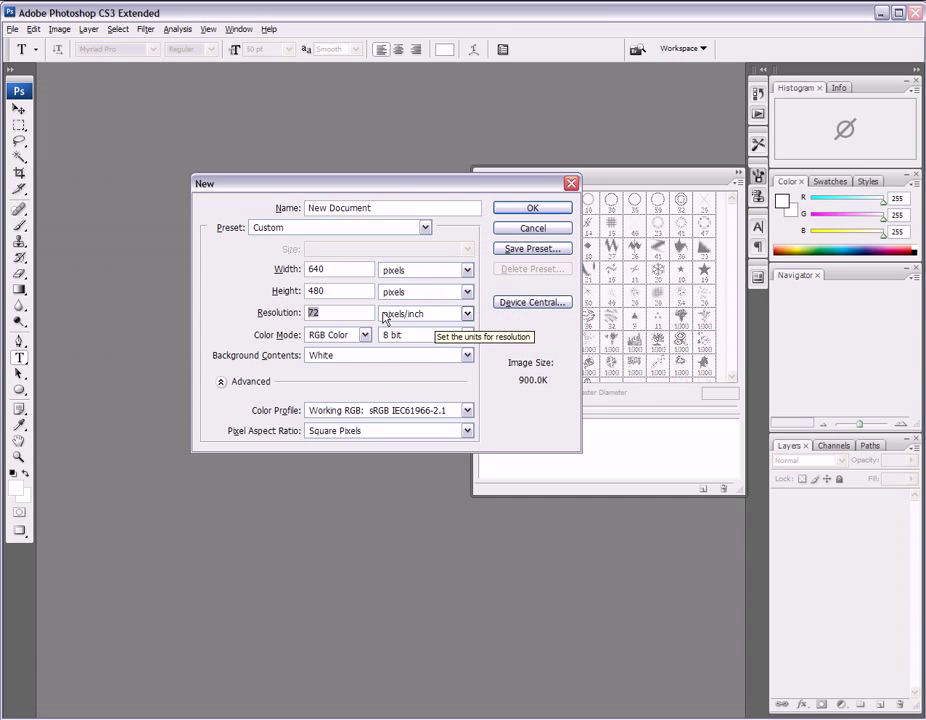
type("300")
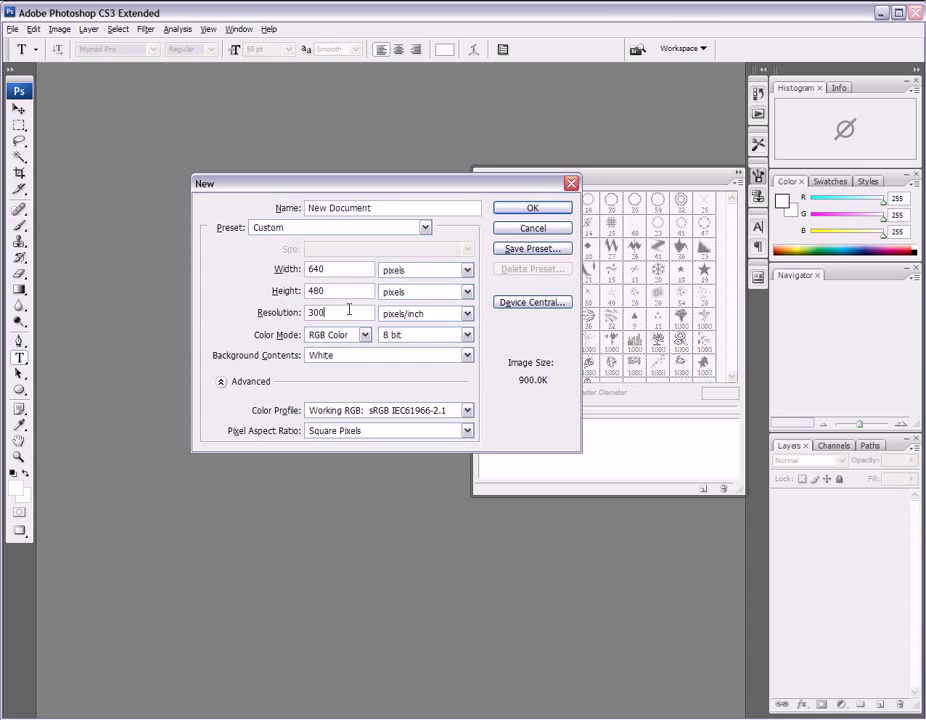
left_click(260, 313)
Step: Change the document's dimension units to inches and set the width to 8.5 inches
left_click(404, 272)
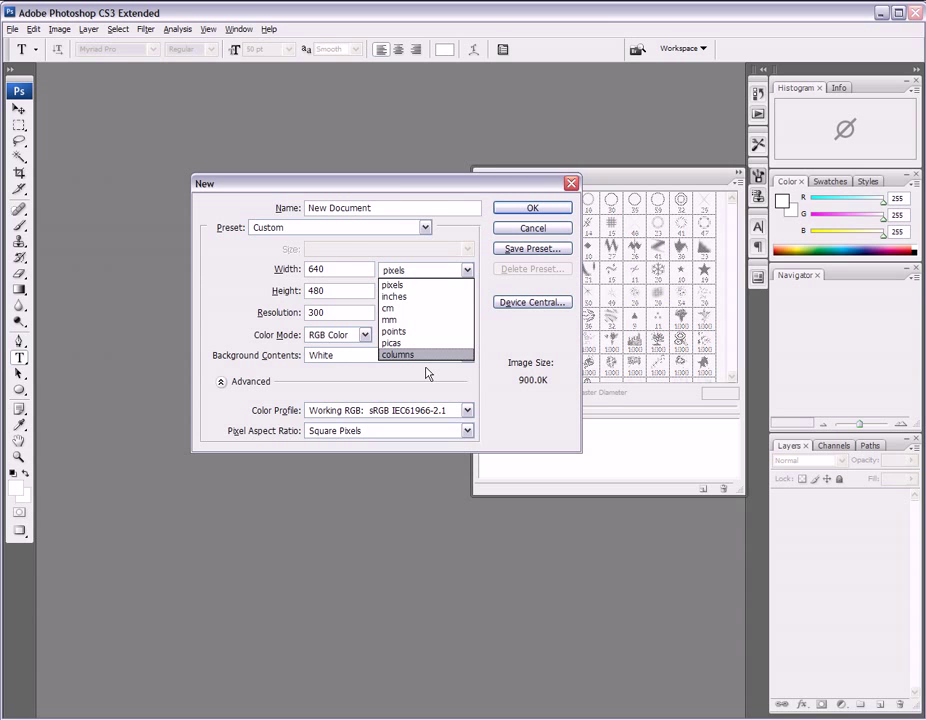
left_click(428, 297)
left_click(401, 291)
left_click(404, 296)
left_click_drag(362, 268, 238, 280)
type("8.5")
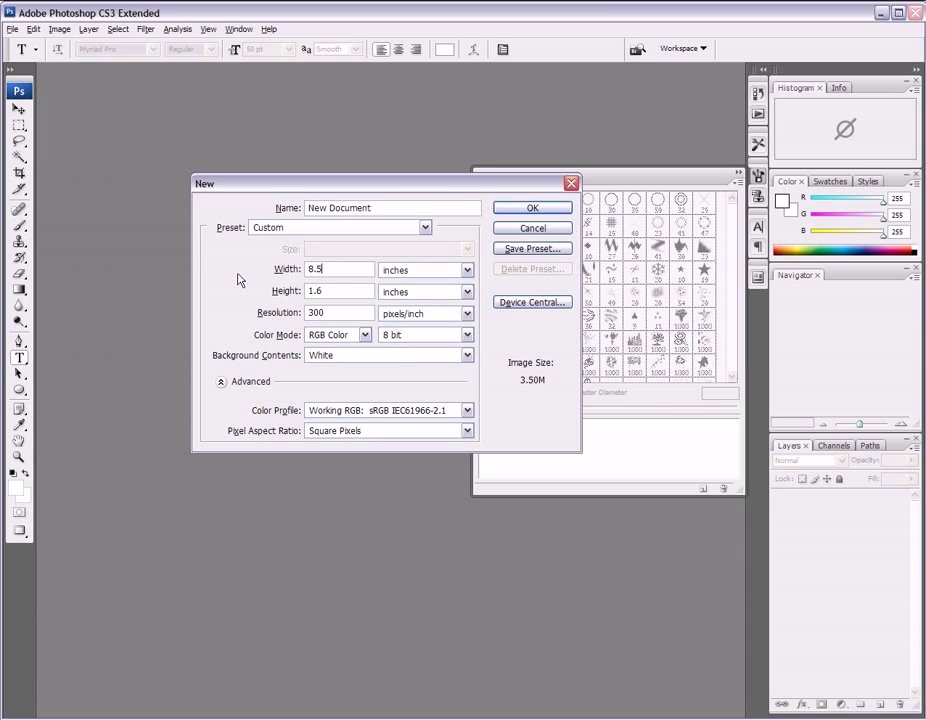
left_click(249, 289)
Step: Set the new document's color mode to CMYK Color
left_click(327, 341)
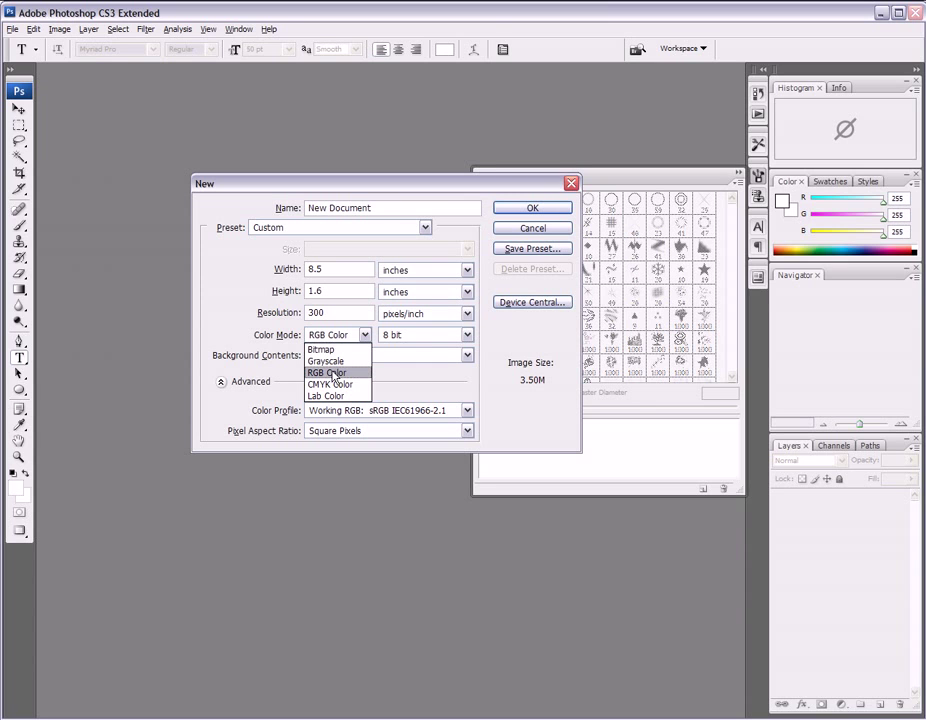
left_click(333, 375)
left_click(340, 335)
left_click(350, 382)
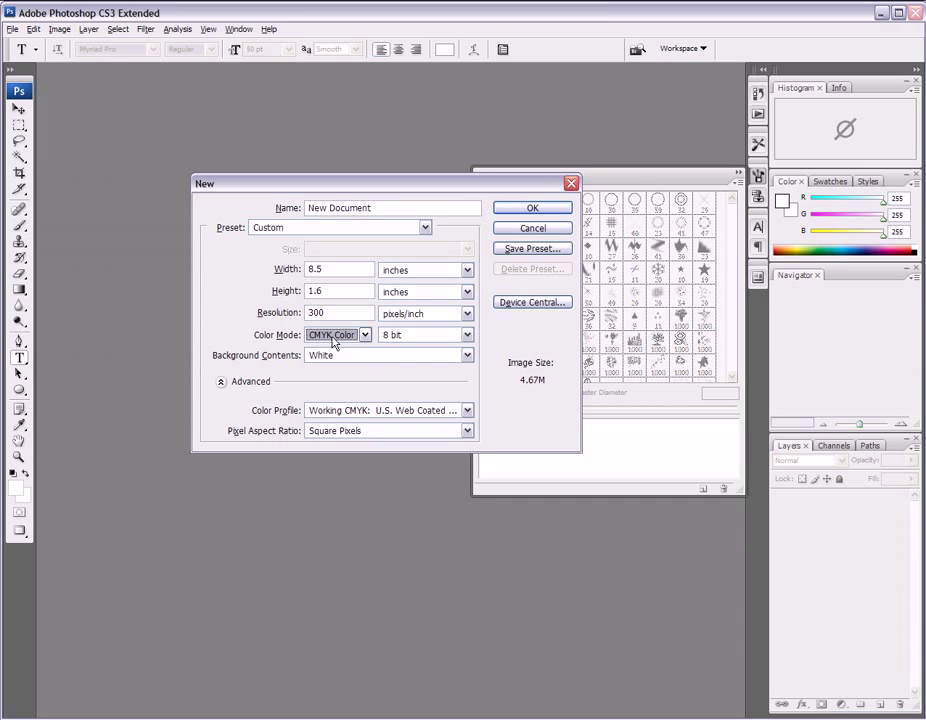
Step: Set the new document's color mode to RGB Color and its background contents to Transparent
left_click(333, 342)
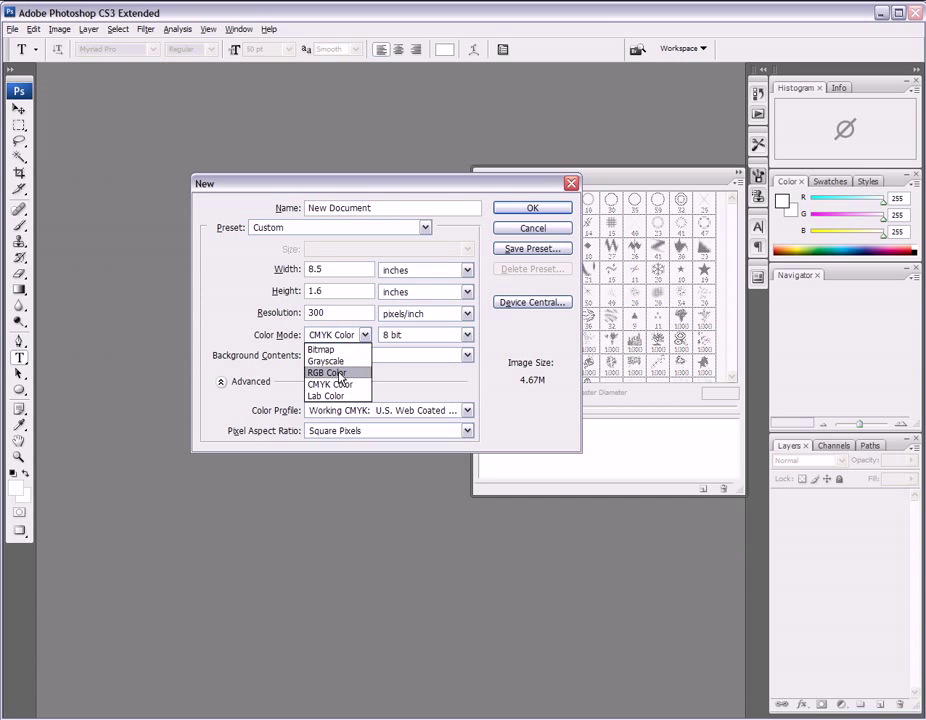
left_click(338, 373)
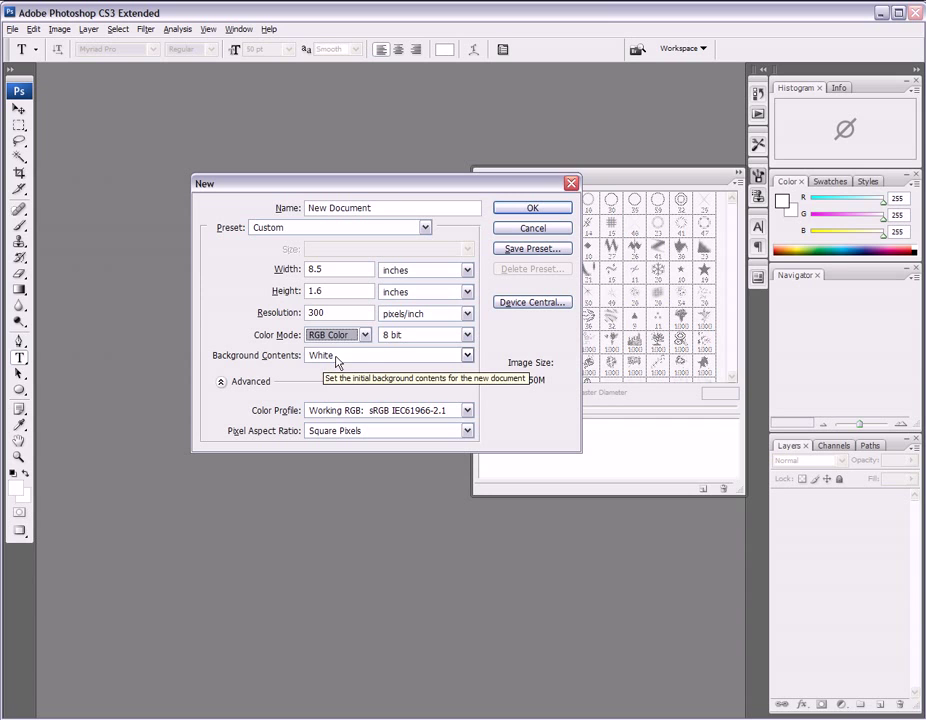
left_click(336, 362)
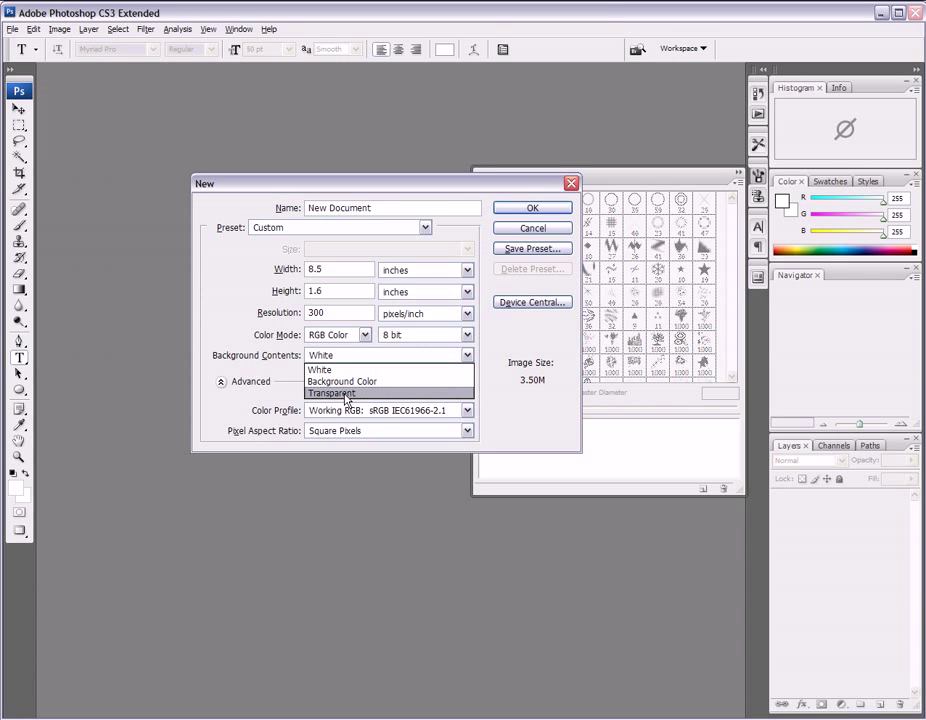
left_click(346, 394)
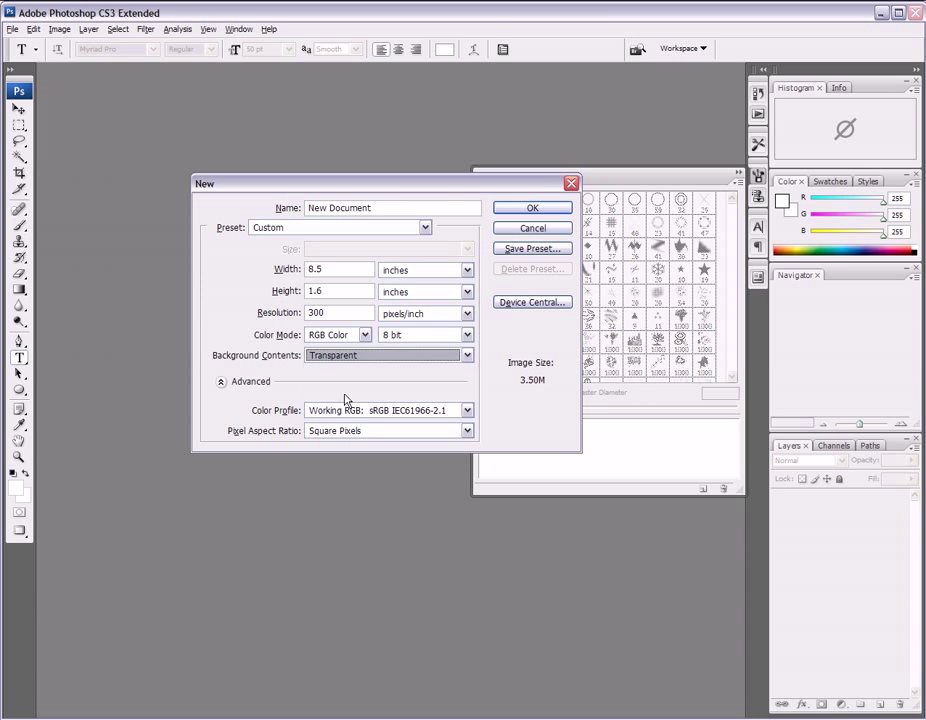
Step: Examine the advanced options of the new document and the list of available RGB color profiles
left_click(221, 382)
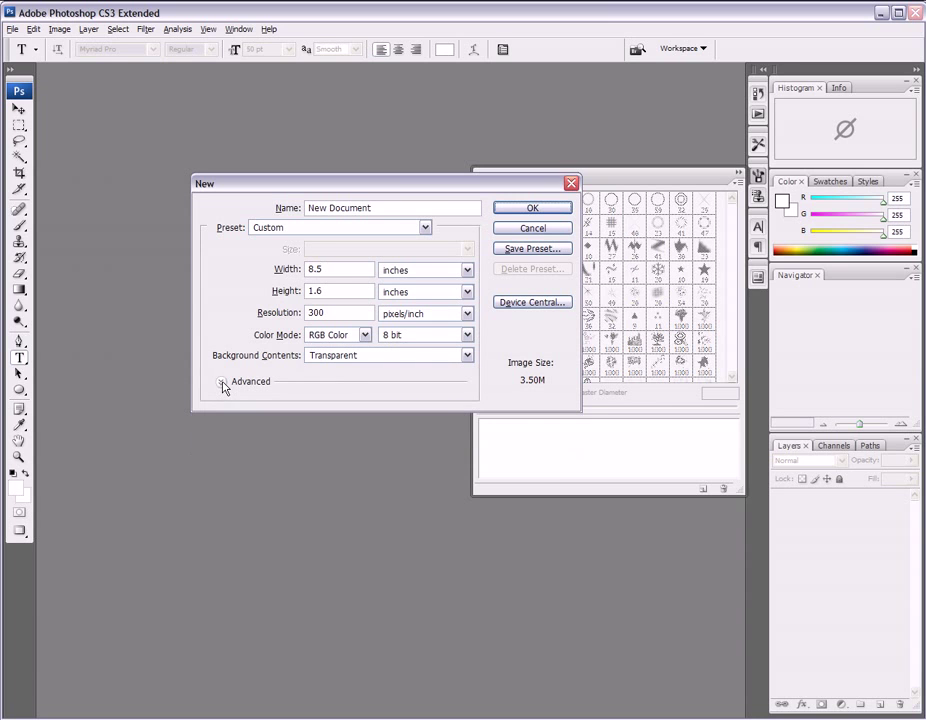
left_click(221, 382)
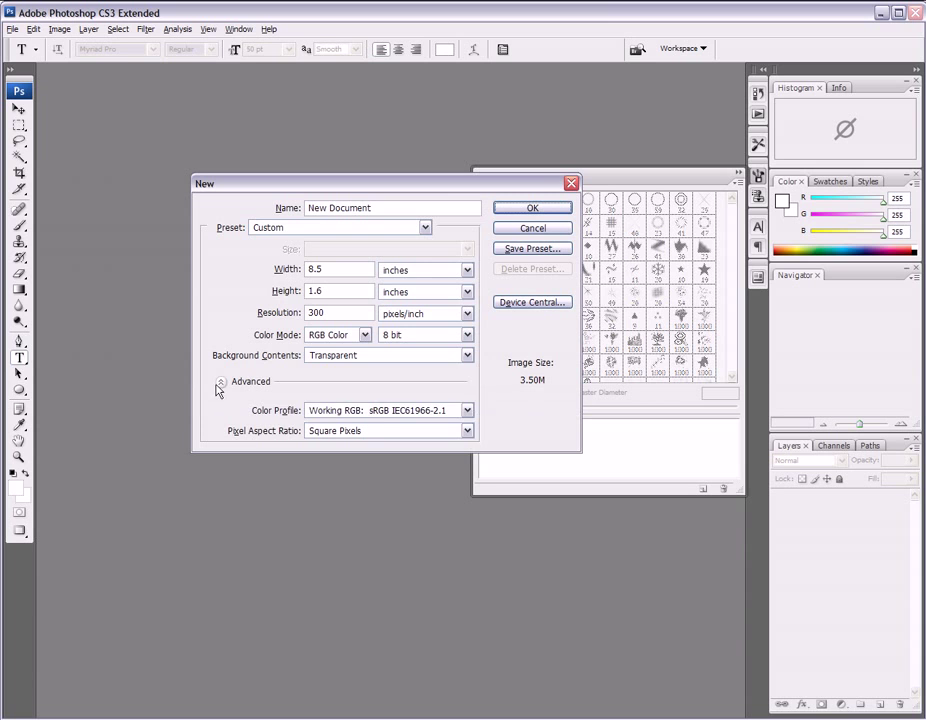
left_click(328, 416)
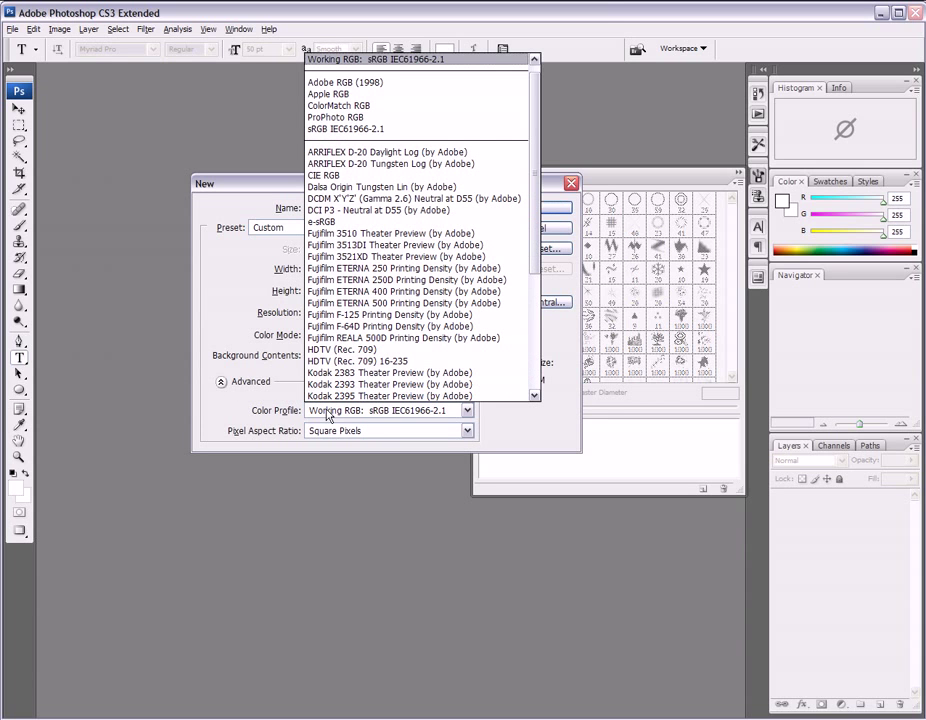
mouse_move(537, 107)
left_mouse_down()
mouse_move(540, 196)
mouse_move(544, 107)
left_mouse_up()
left_click(255, 432)
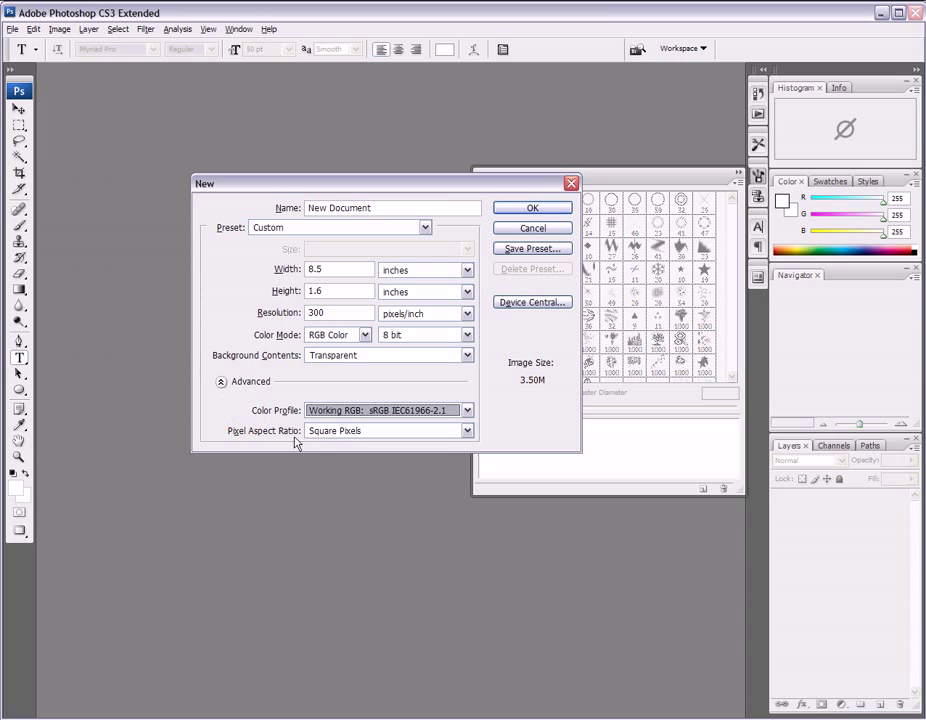
Step: Choose Square Pixels as the pixel aspect ratio and create the new document
left_click(320, 432)
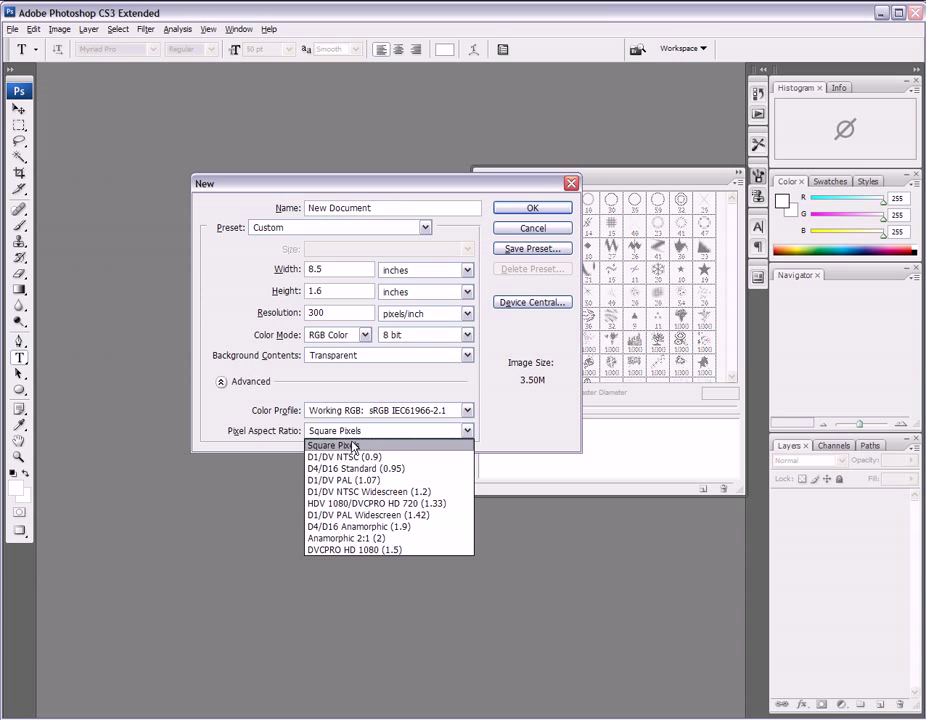
left_click(353, 444)
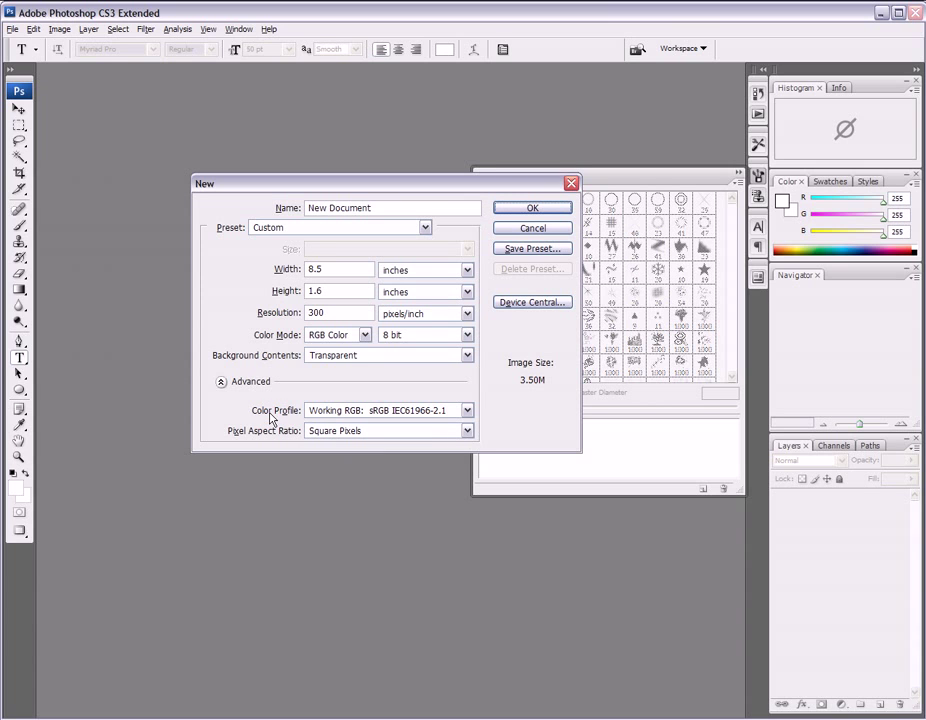
left_click(520, 391)
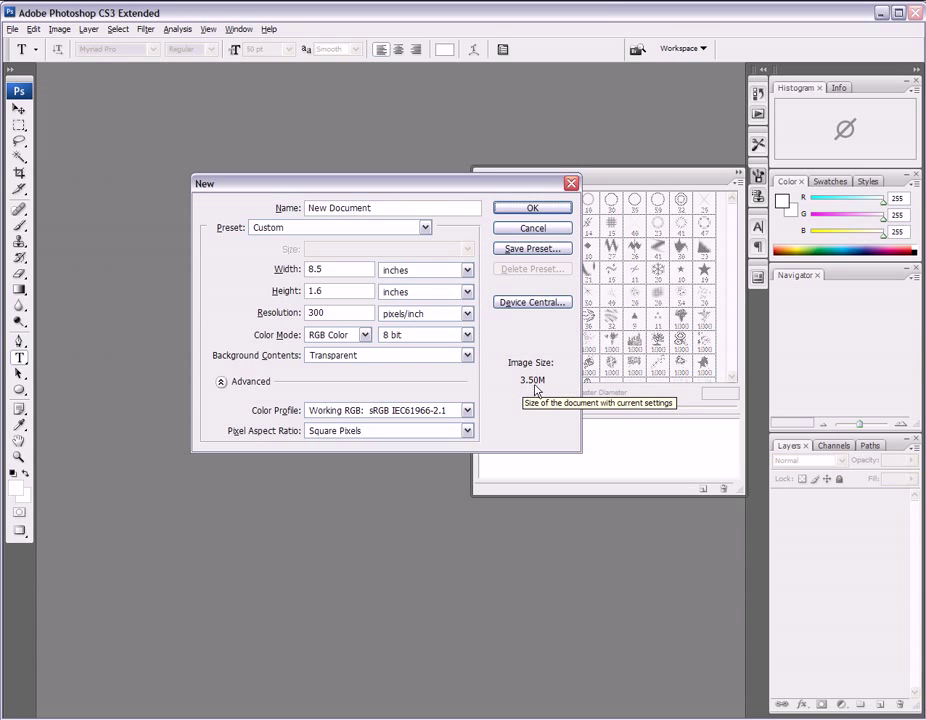
left_click(553, 209)
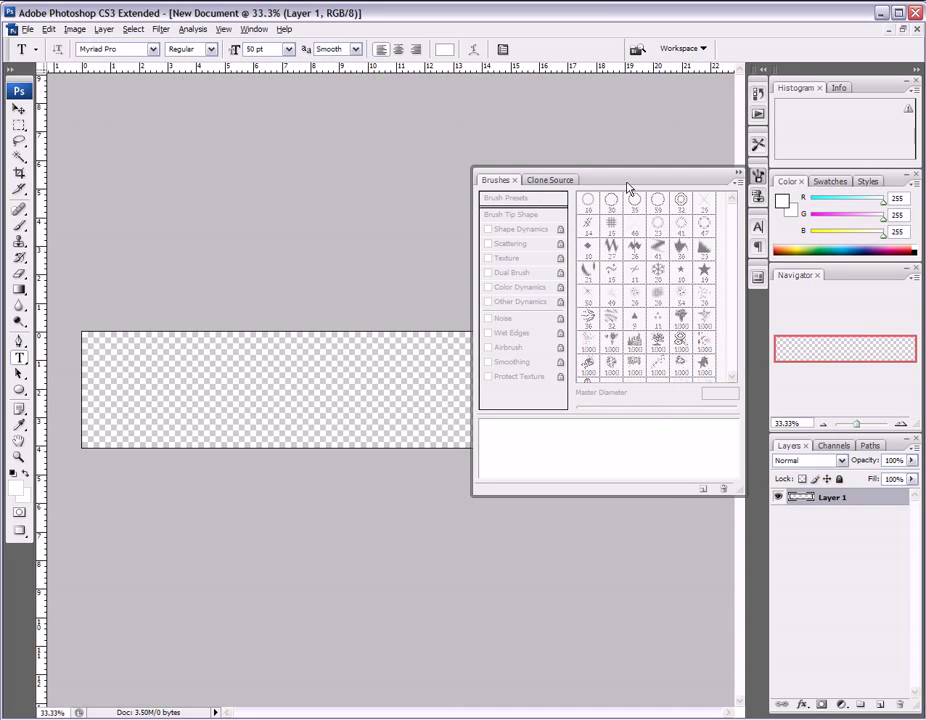
Step: Collapse the Brushes and Clone Source palette group so that it stops covering the canvas
left_click_drag(719, 190, 766, 234)
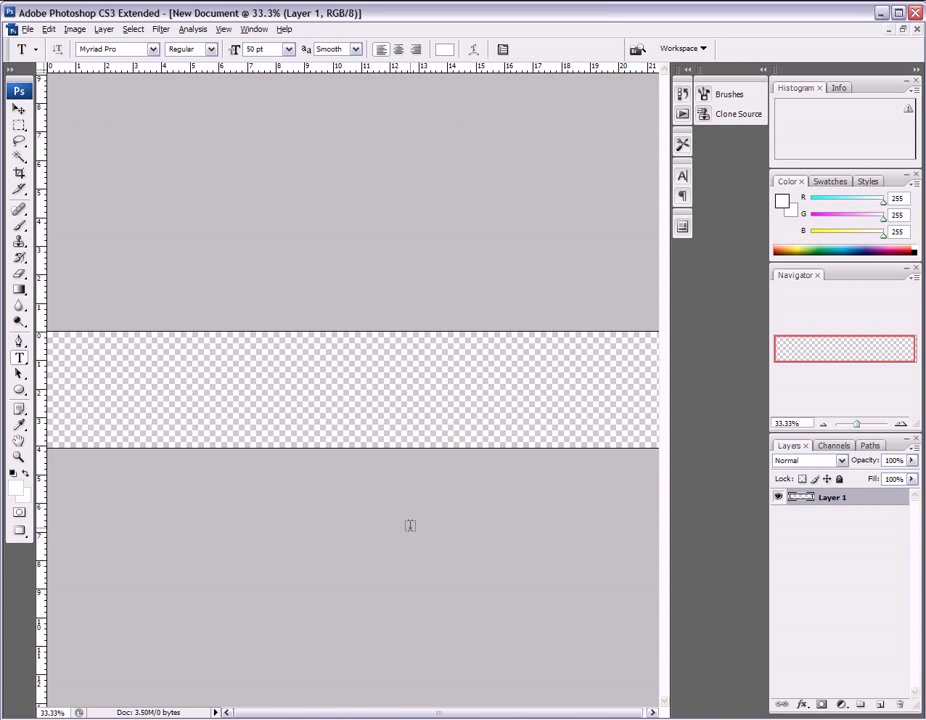
mouse_move(320, 707)
left_mouse_down()
mouse_move(335, 704)
mouse_move(291, 703)
left_mouse_up()
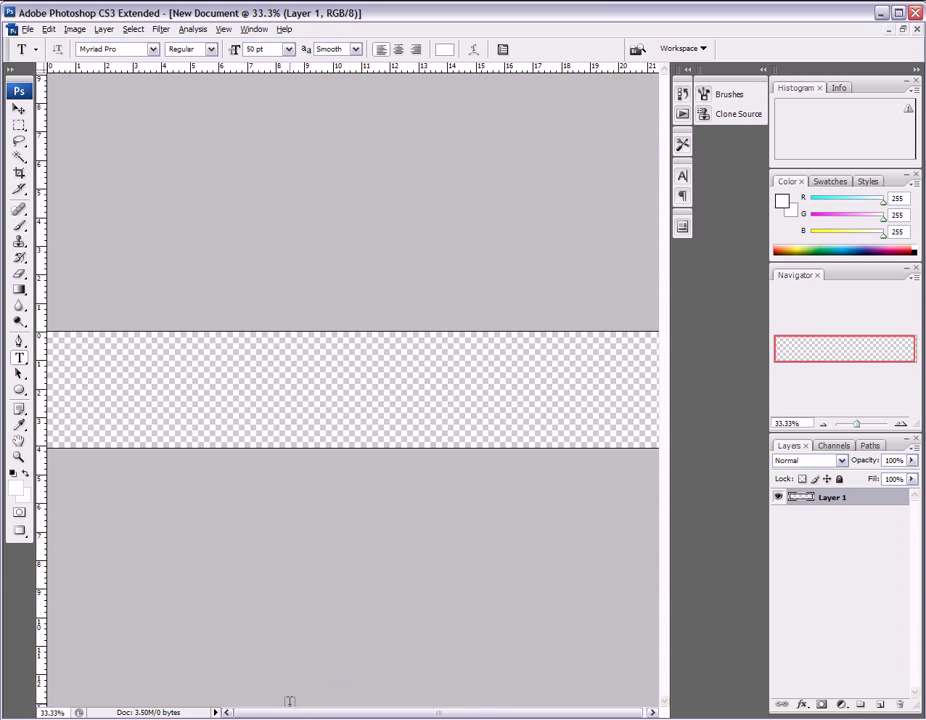